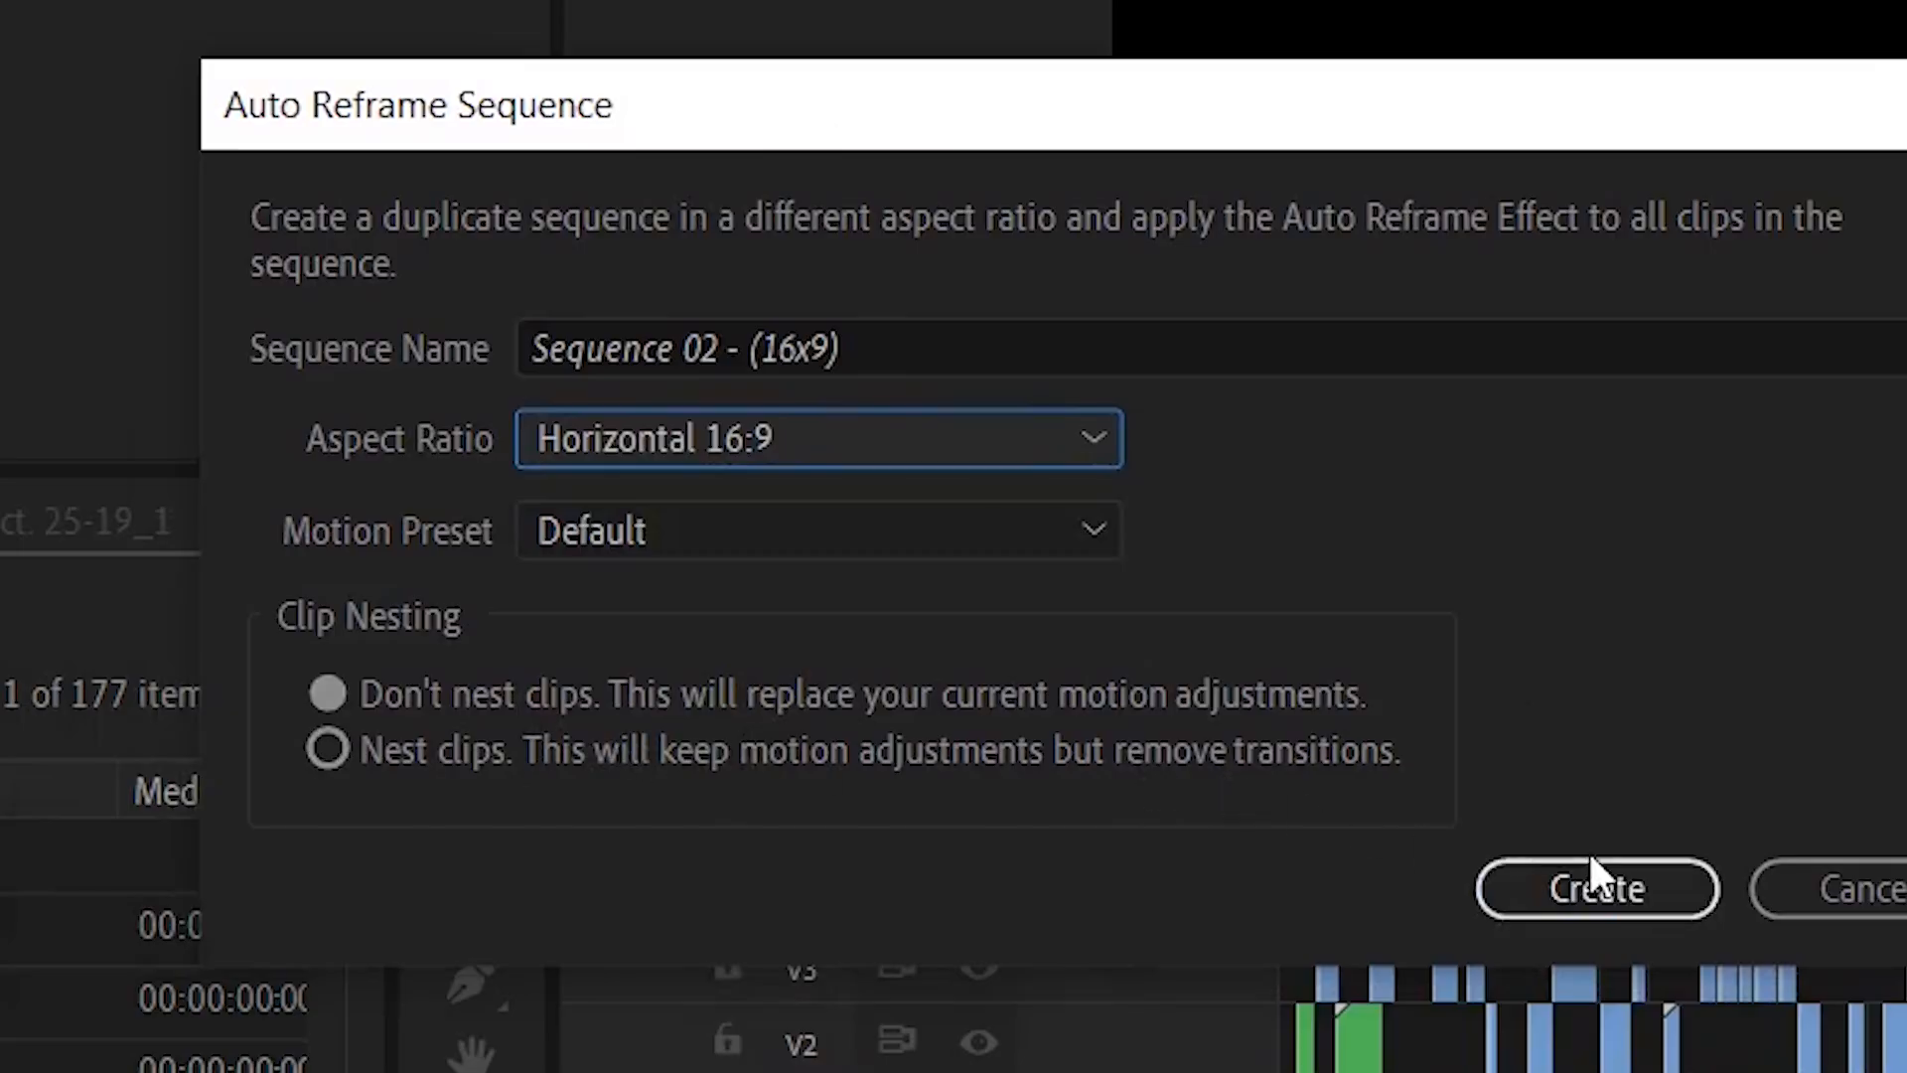
Create an auto-reframed Horizontal 16:9 duplicate of Sequence 02 with the Default motion preset and clips not nested.
click(1605, 864)
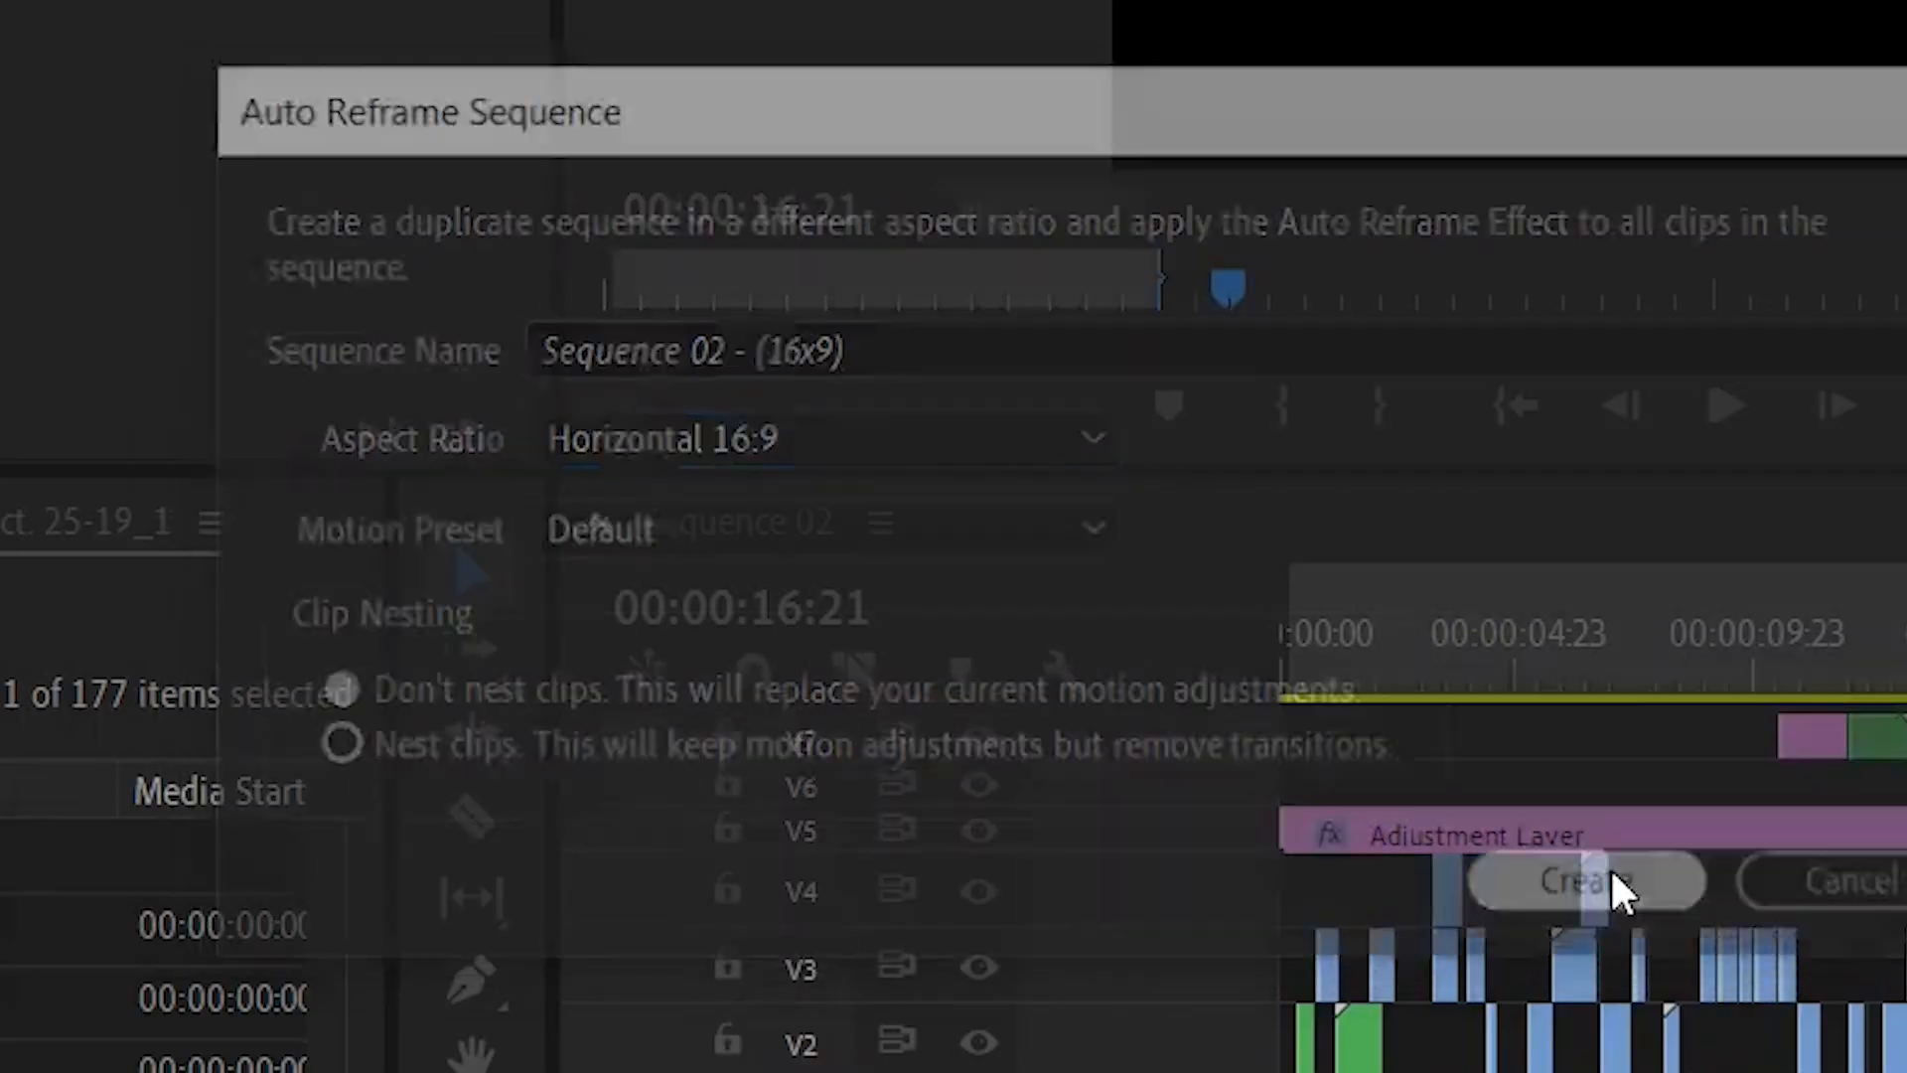
drag(588, 288, 586, 416)
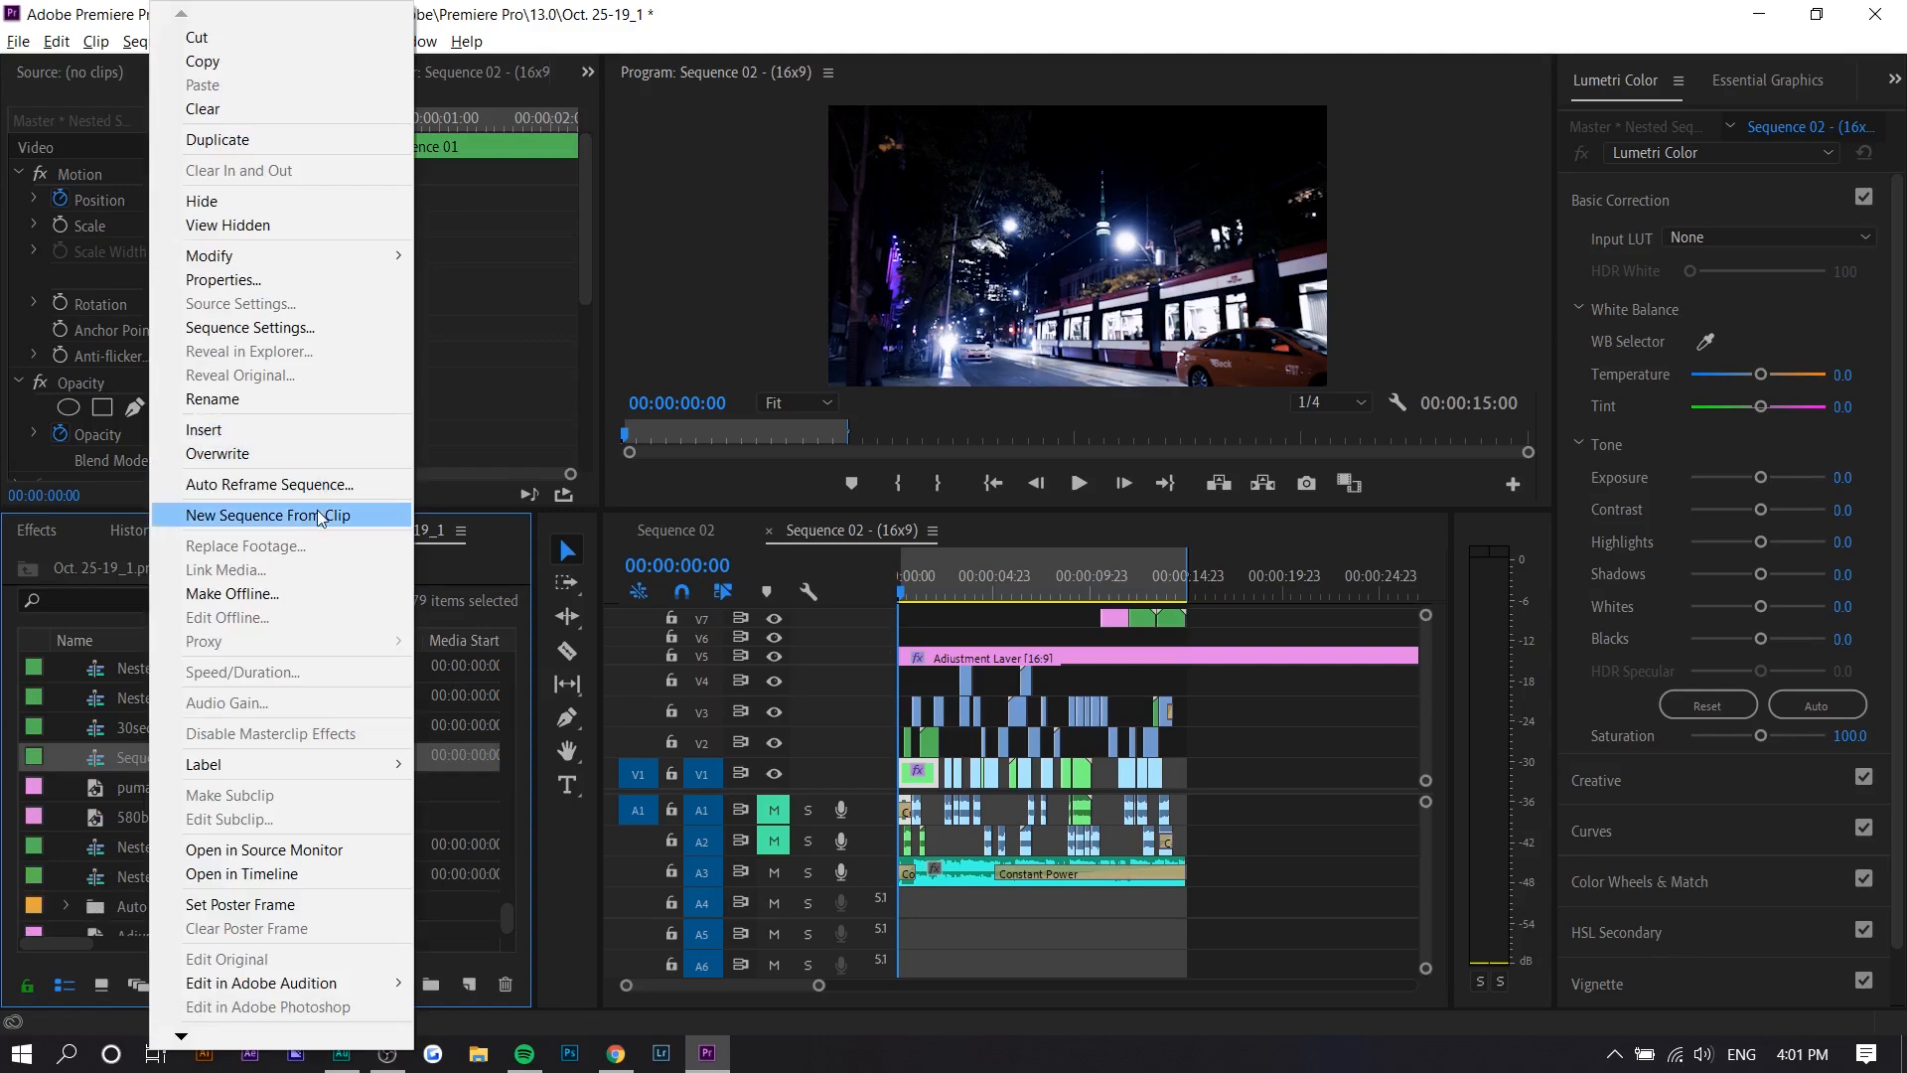
Create an auto-reframed 9:16 duplicate of the original Sequence 02.
click(324, 484)
click(829, 483)
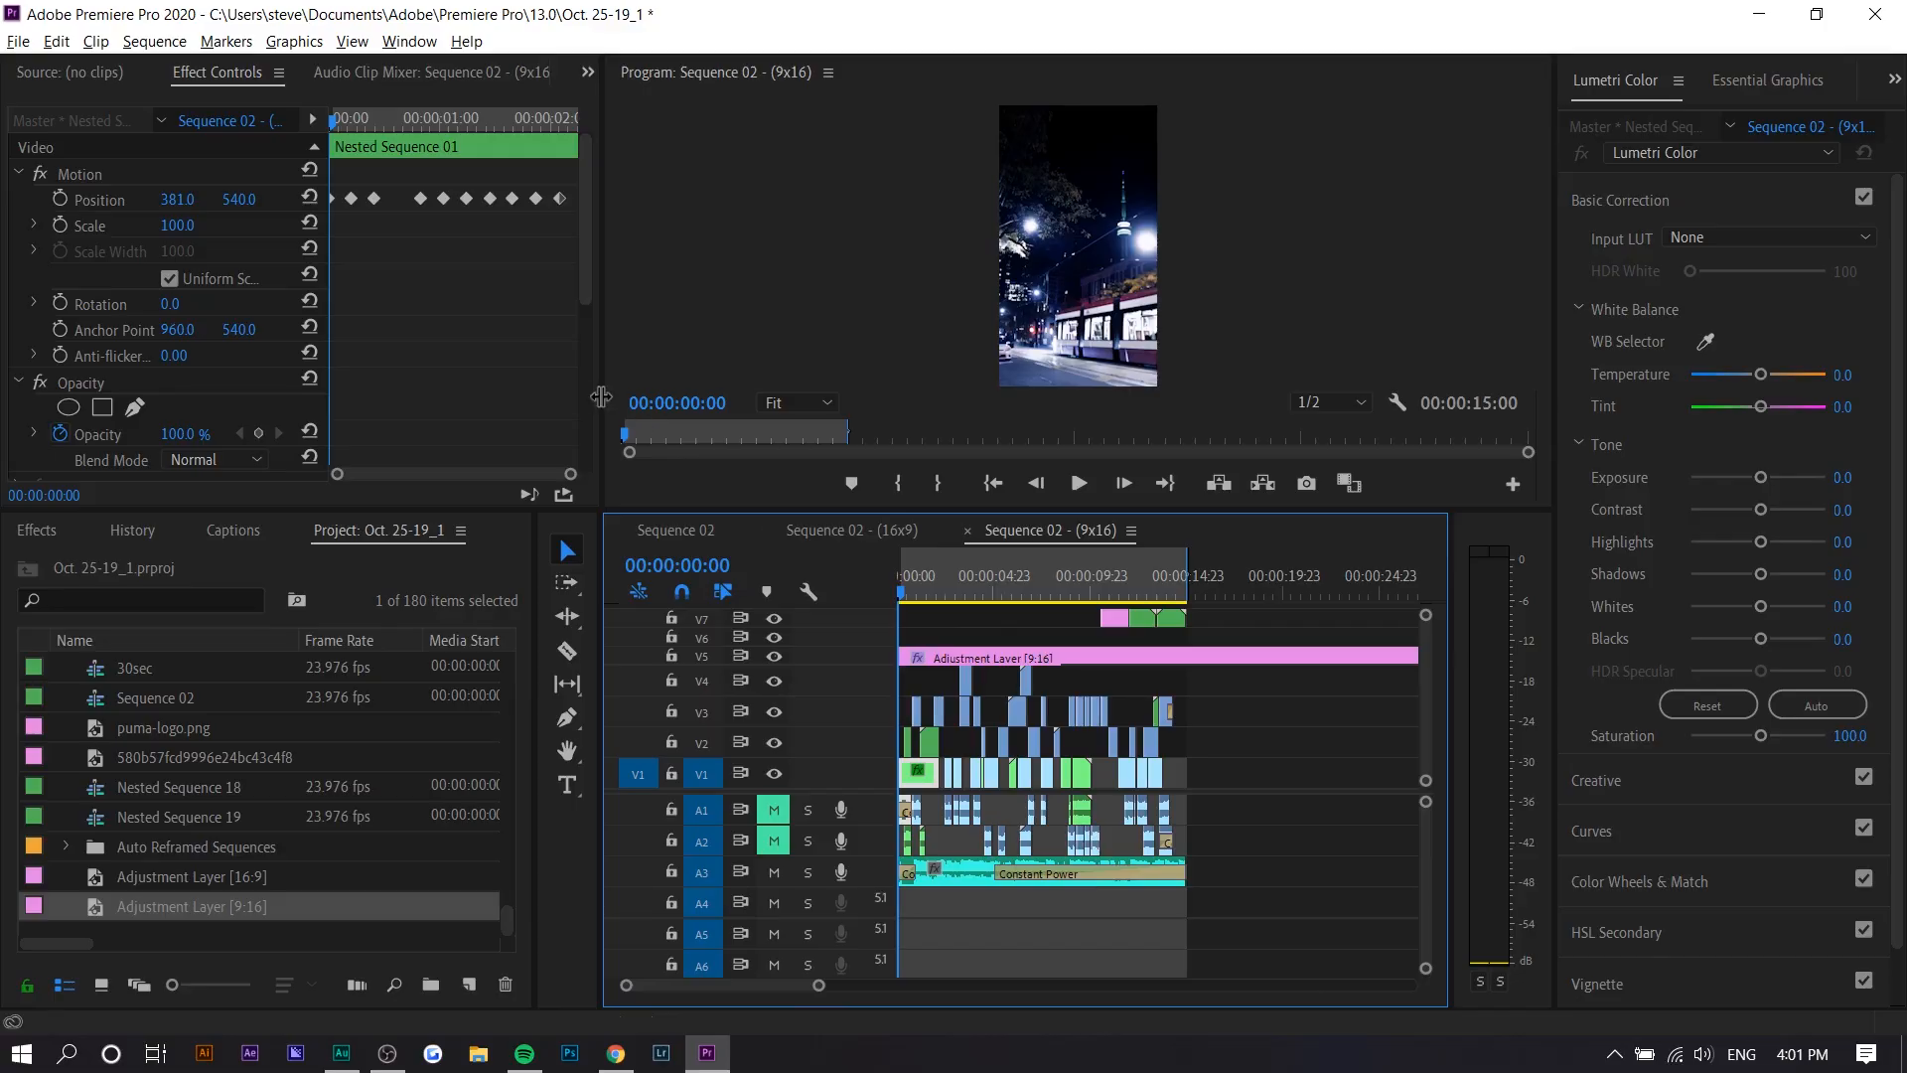
Enlarge the program preview, then play and scrub through the 9:16 sequence to check how its clips are framed.
drag(601, 398, 467, 397)
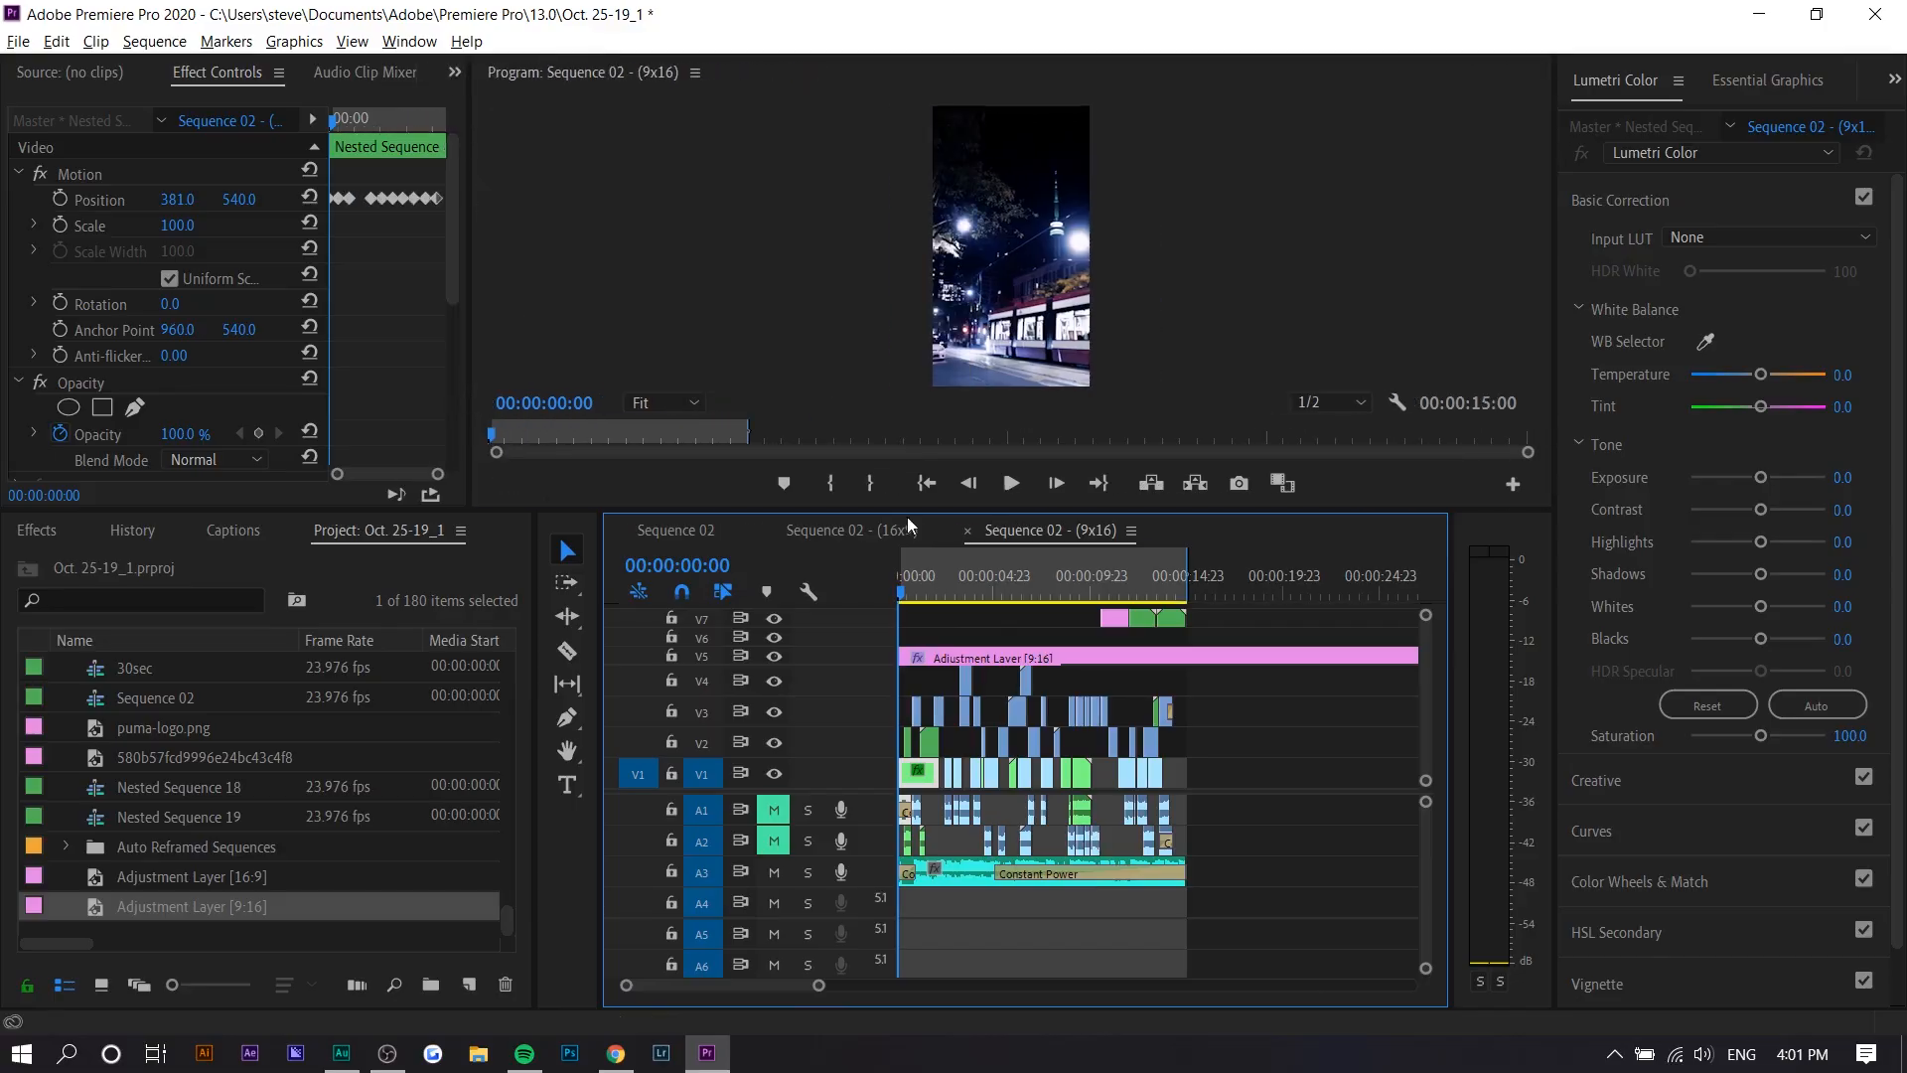
key(space)
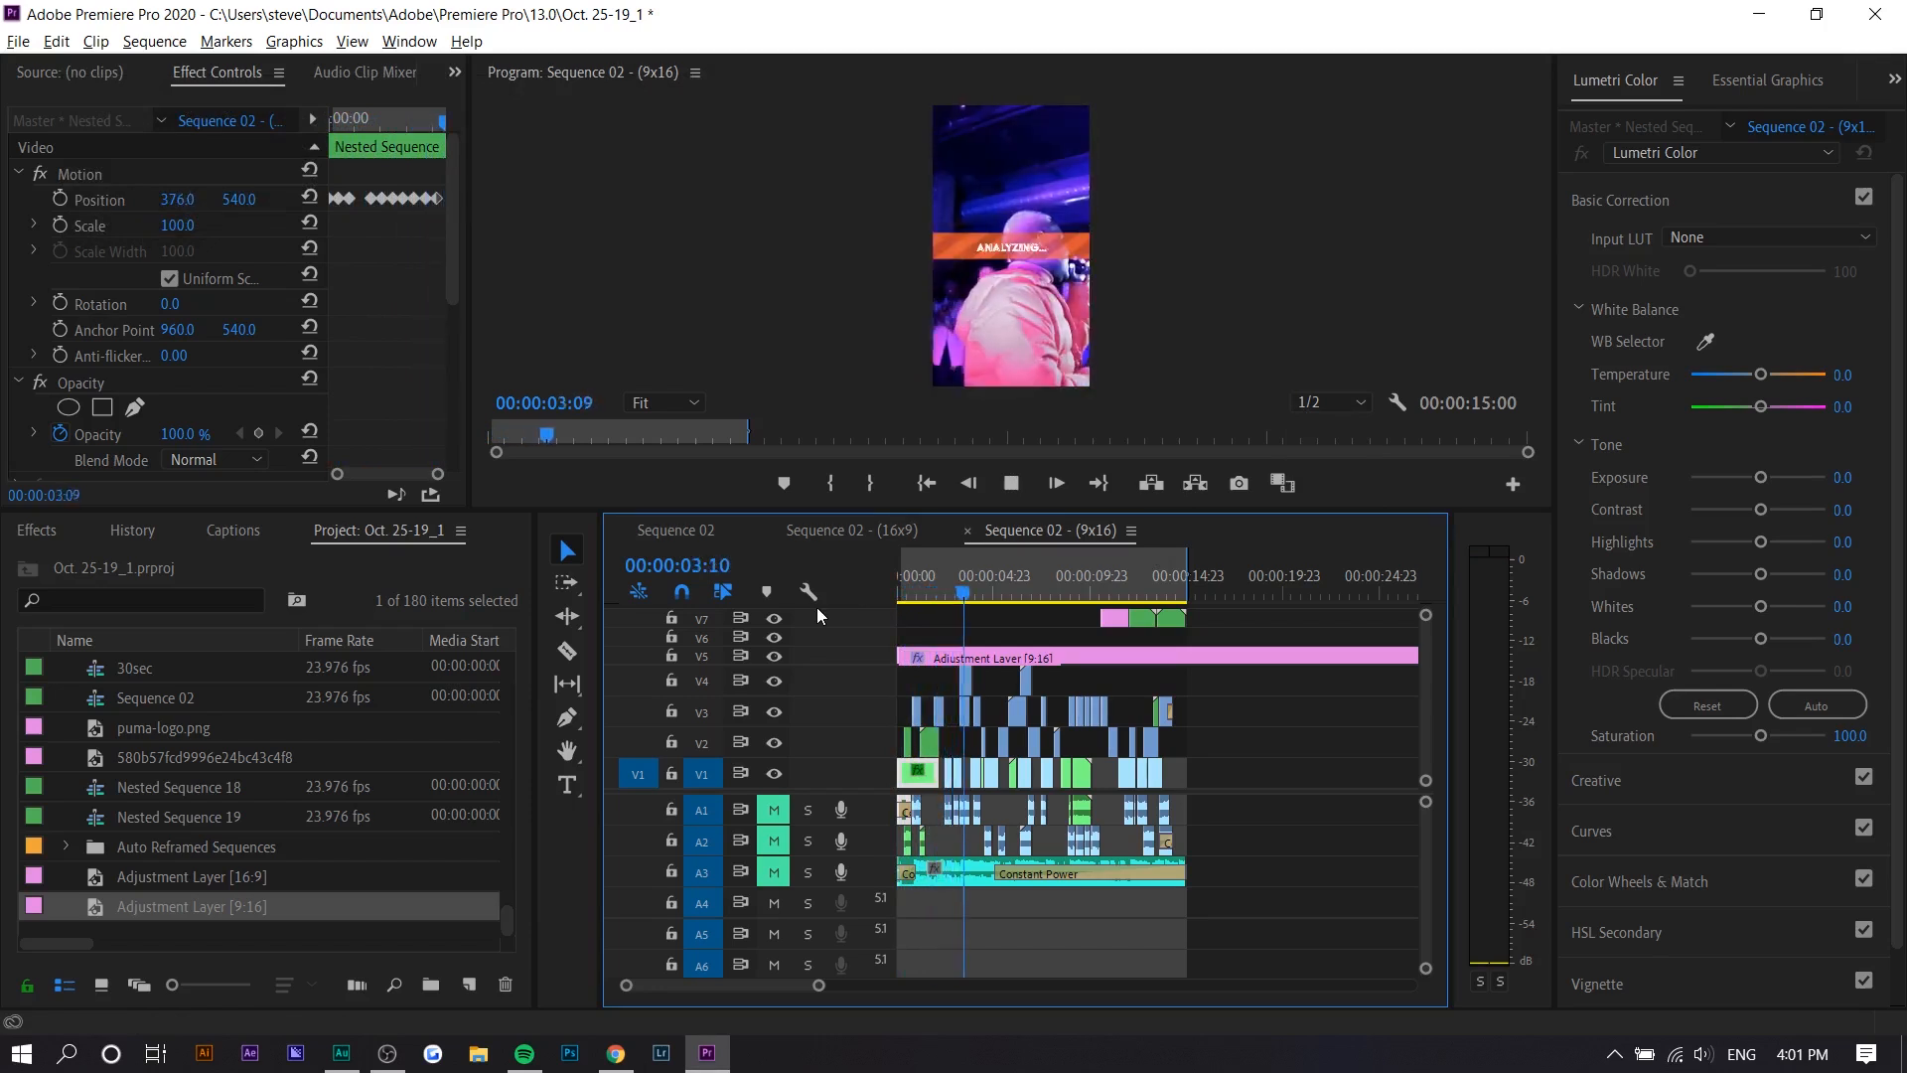
key(space)
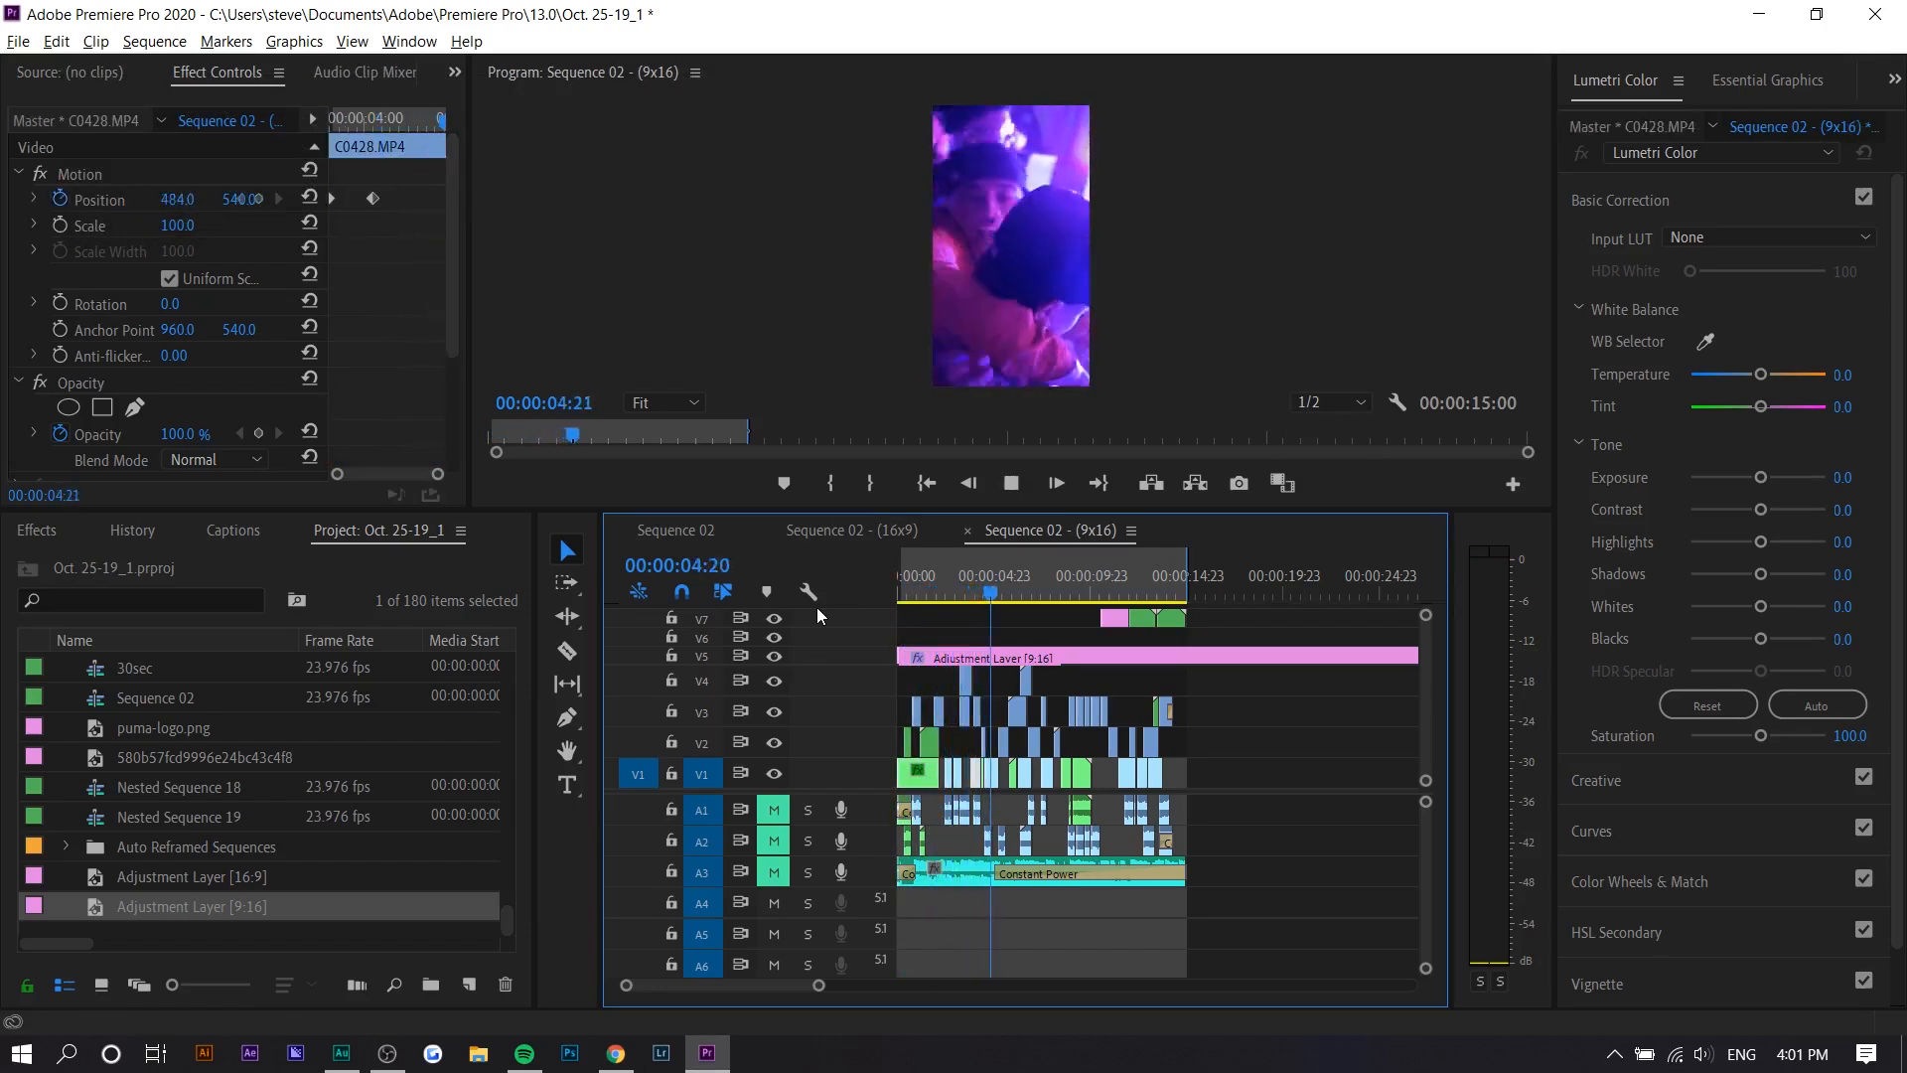
click(986, 594)
drag(988, 596, 1052, 606)
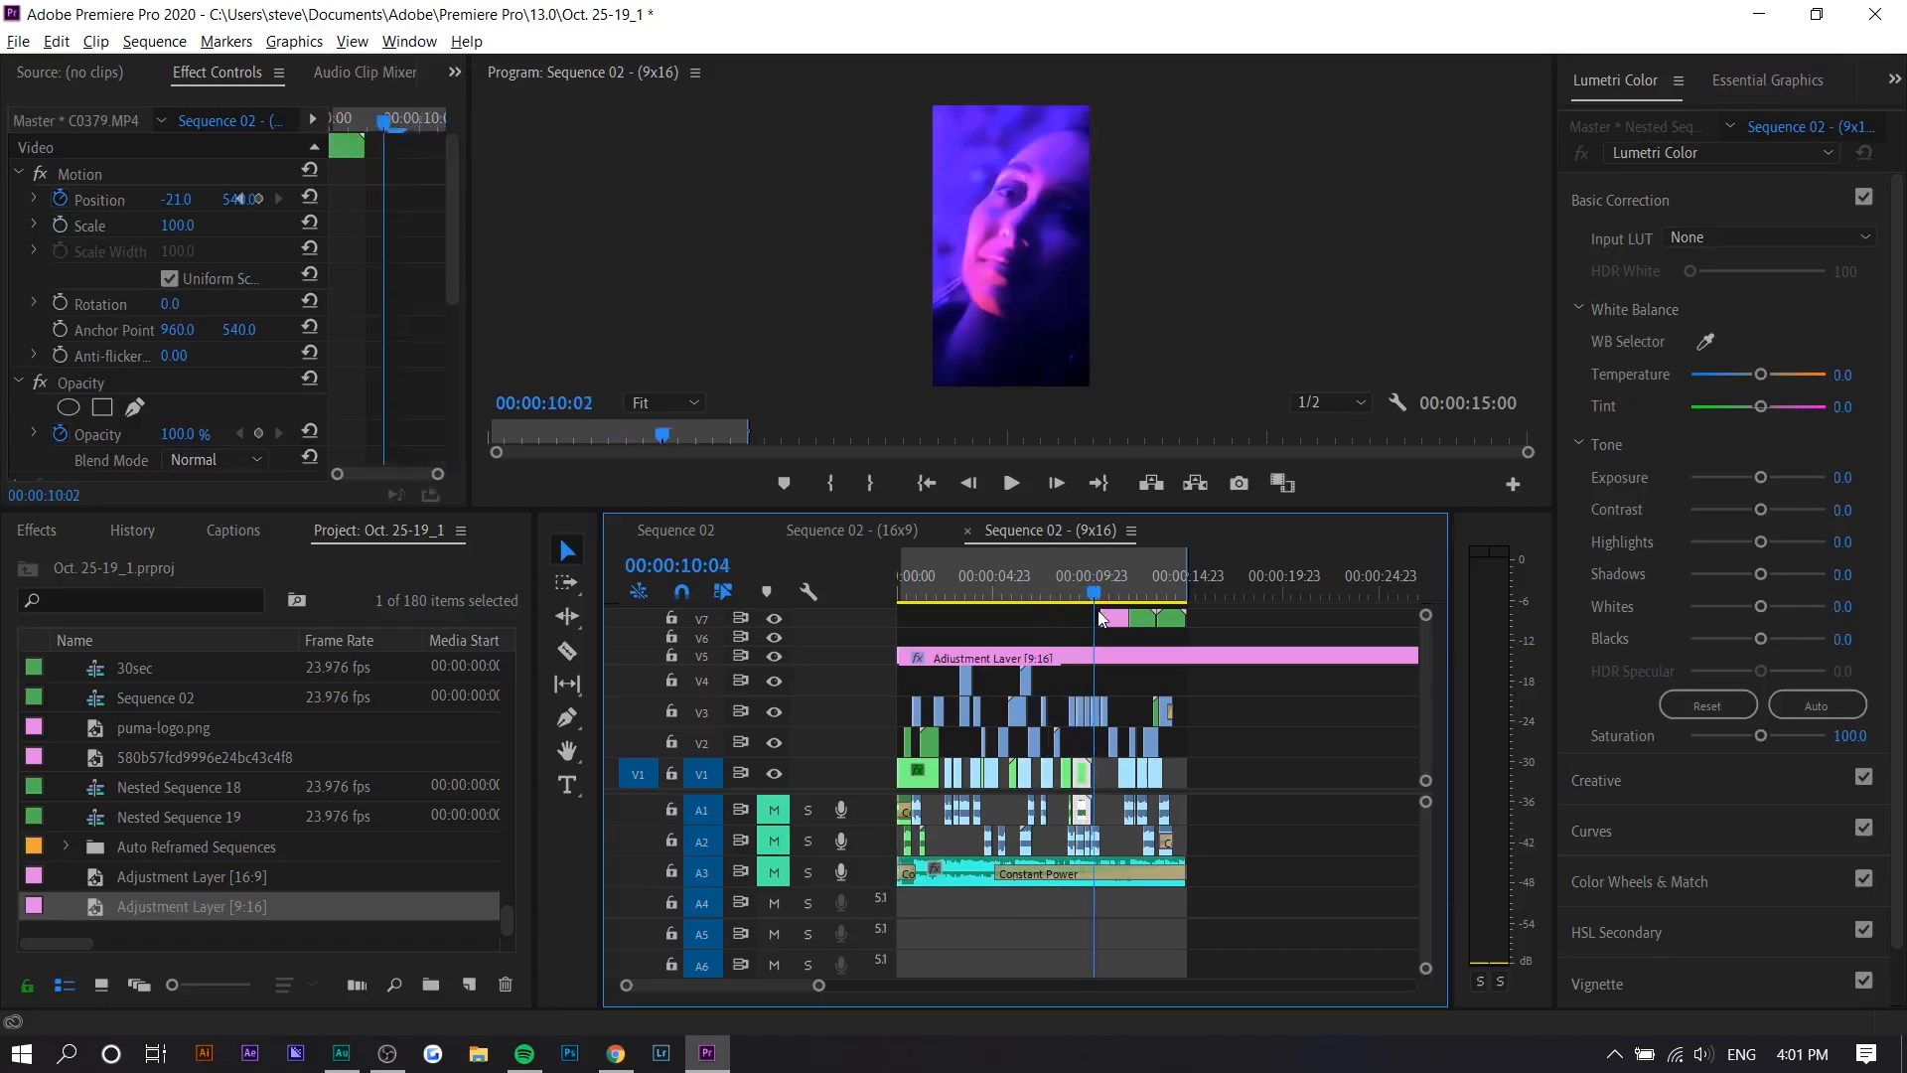
drag(1099, 610, 1118, 614)
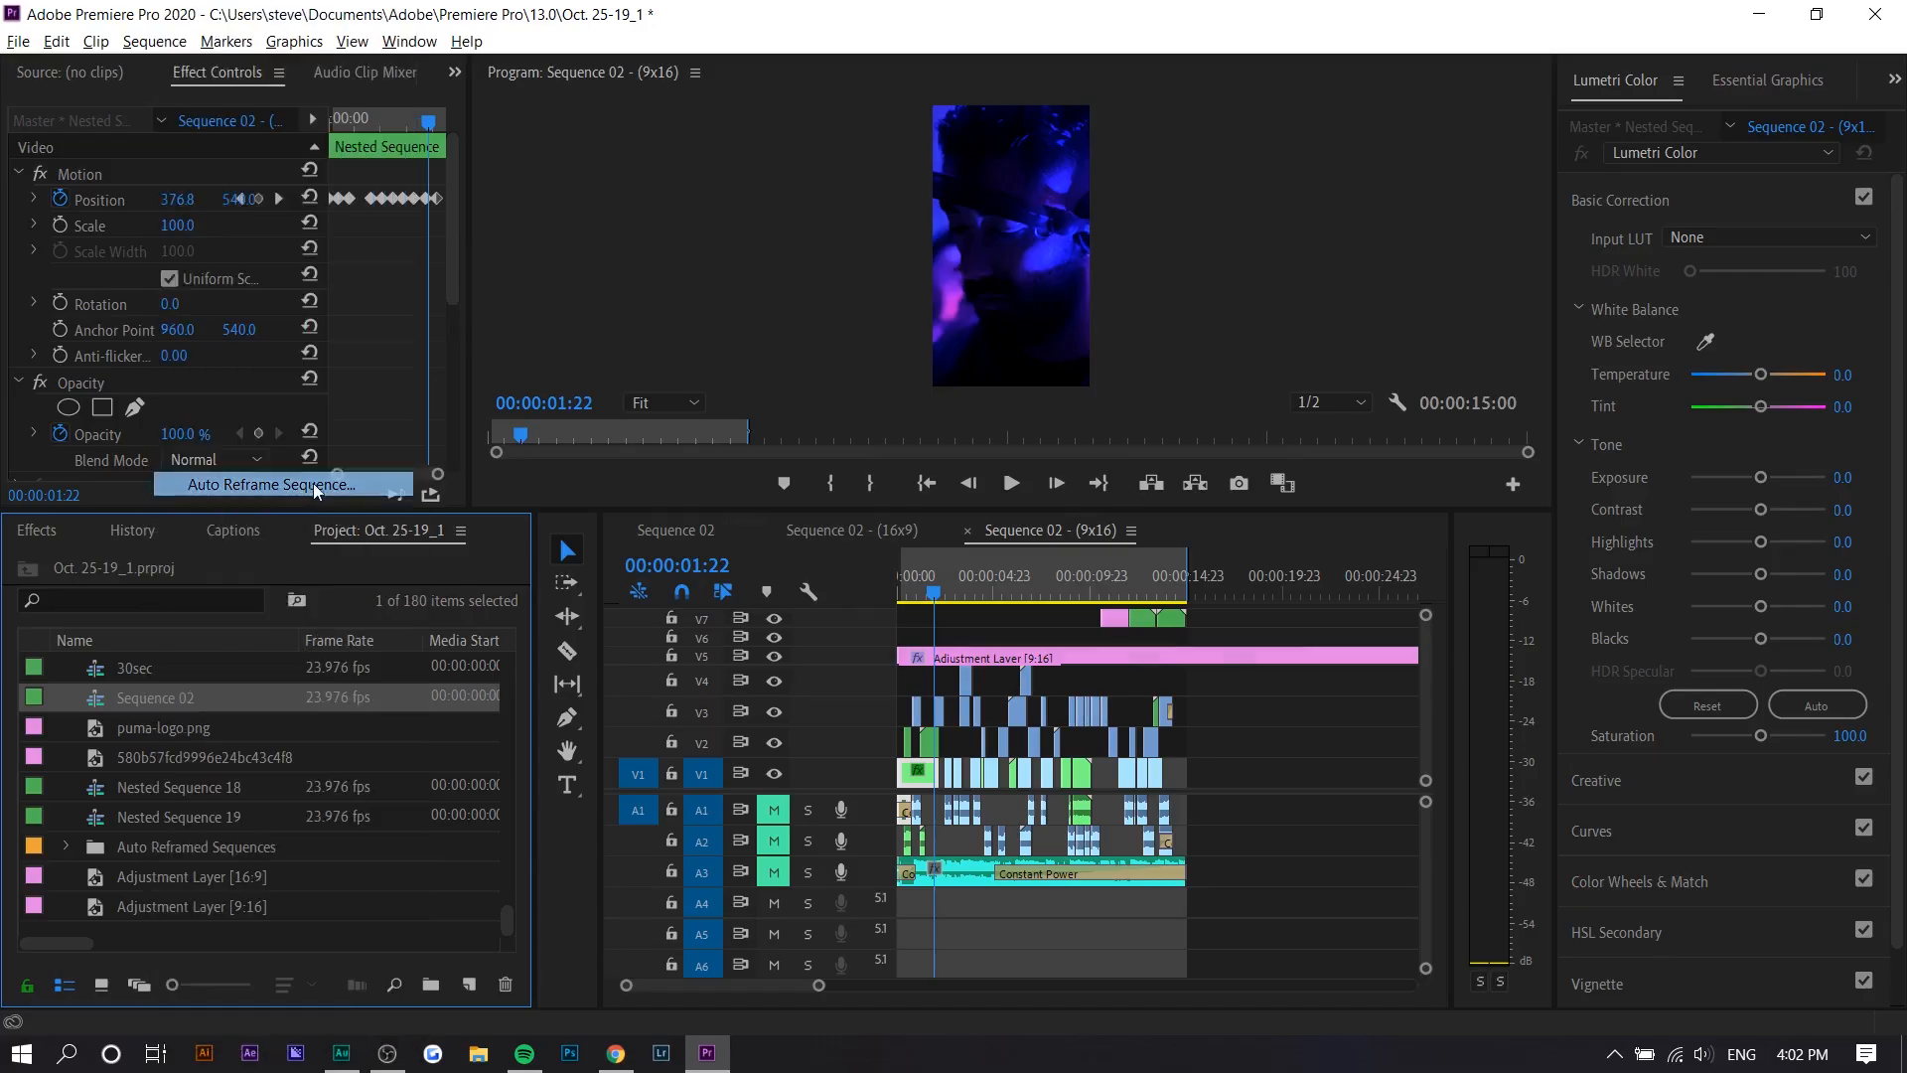
Create an auto-reframed Square 1:1 duplicate of Sequence 02 with the Default motion preset and clips not nested.
click(298, 486)
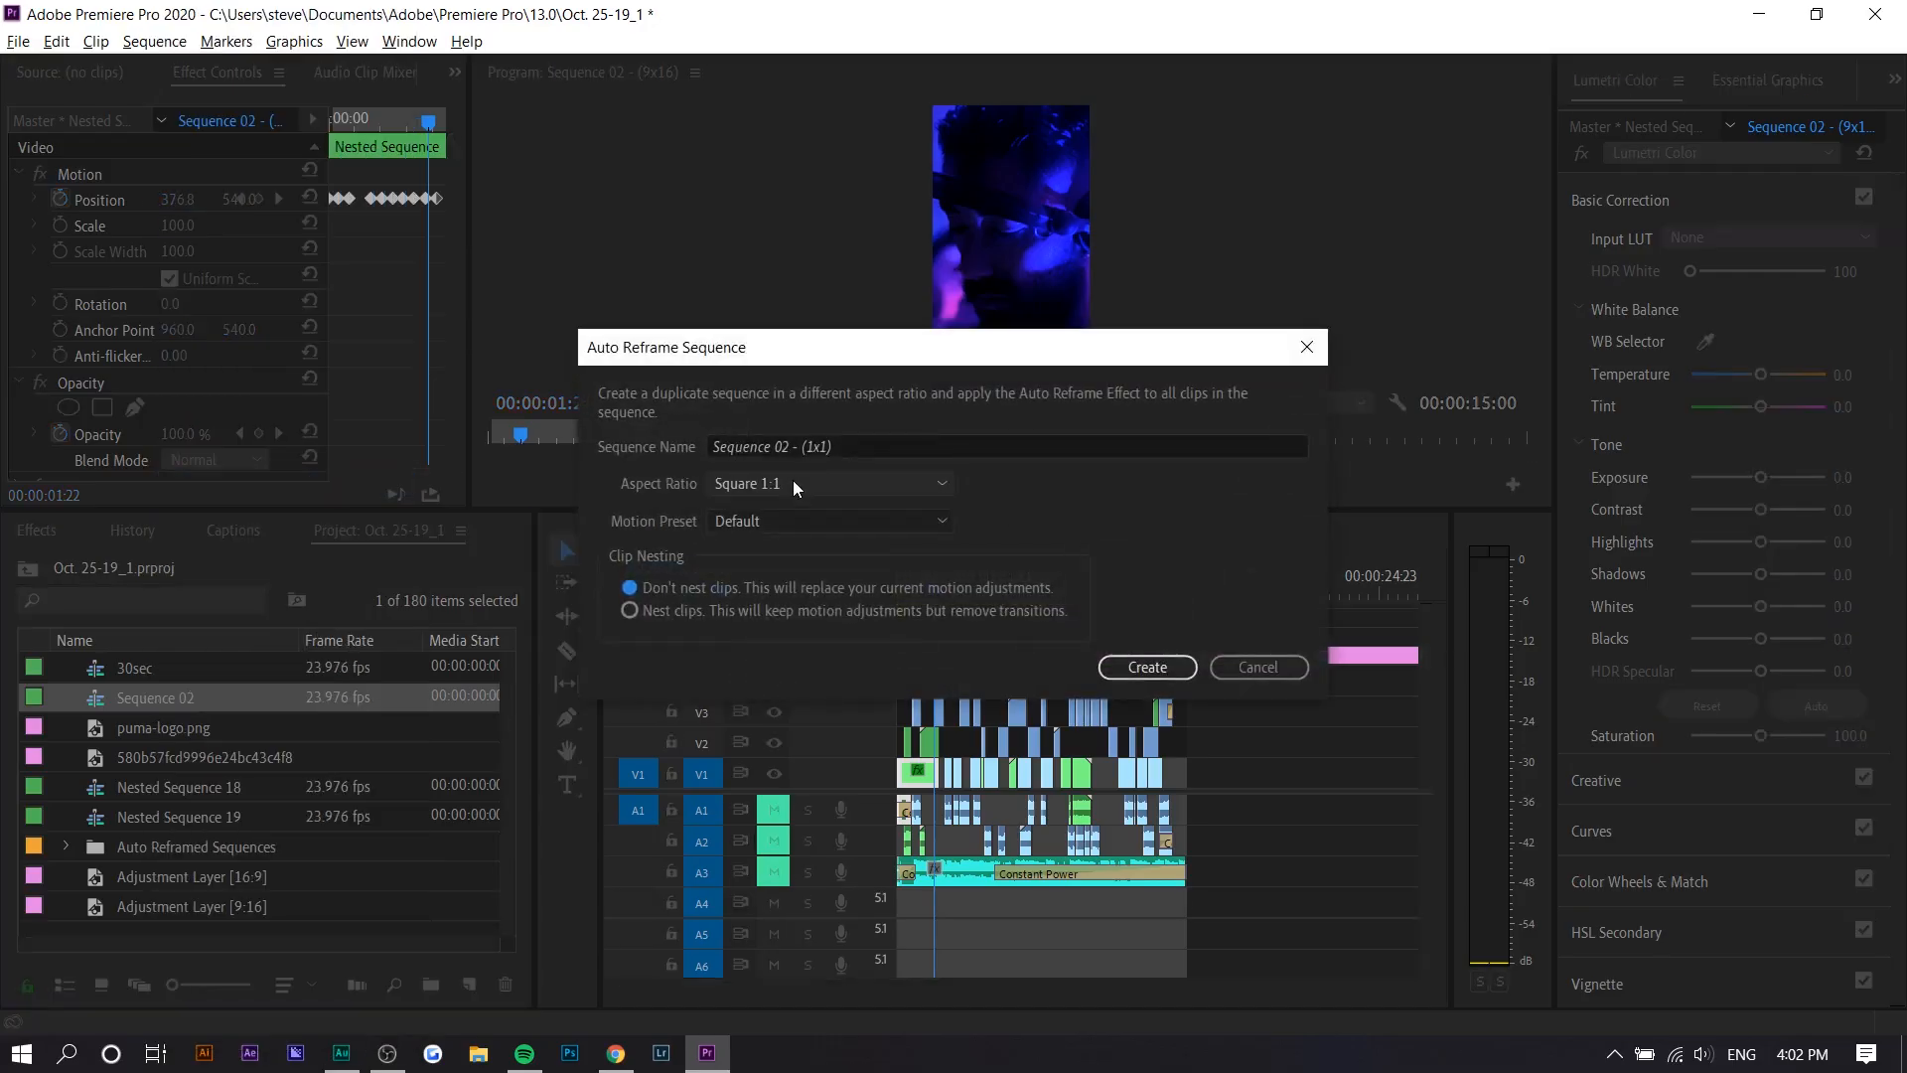
click(1147, 666)
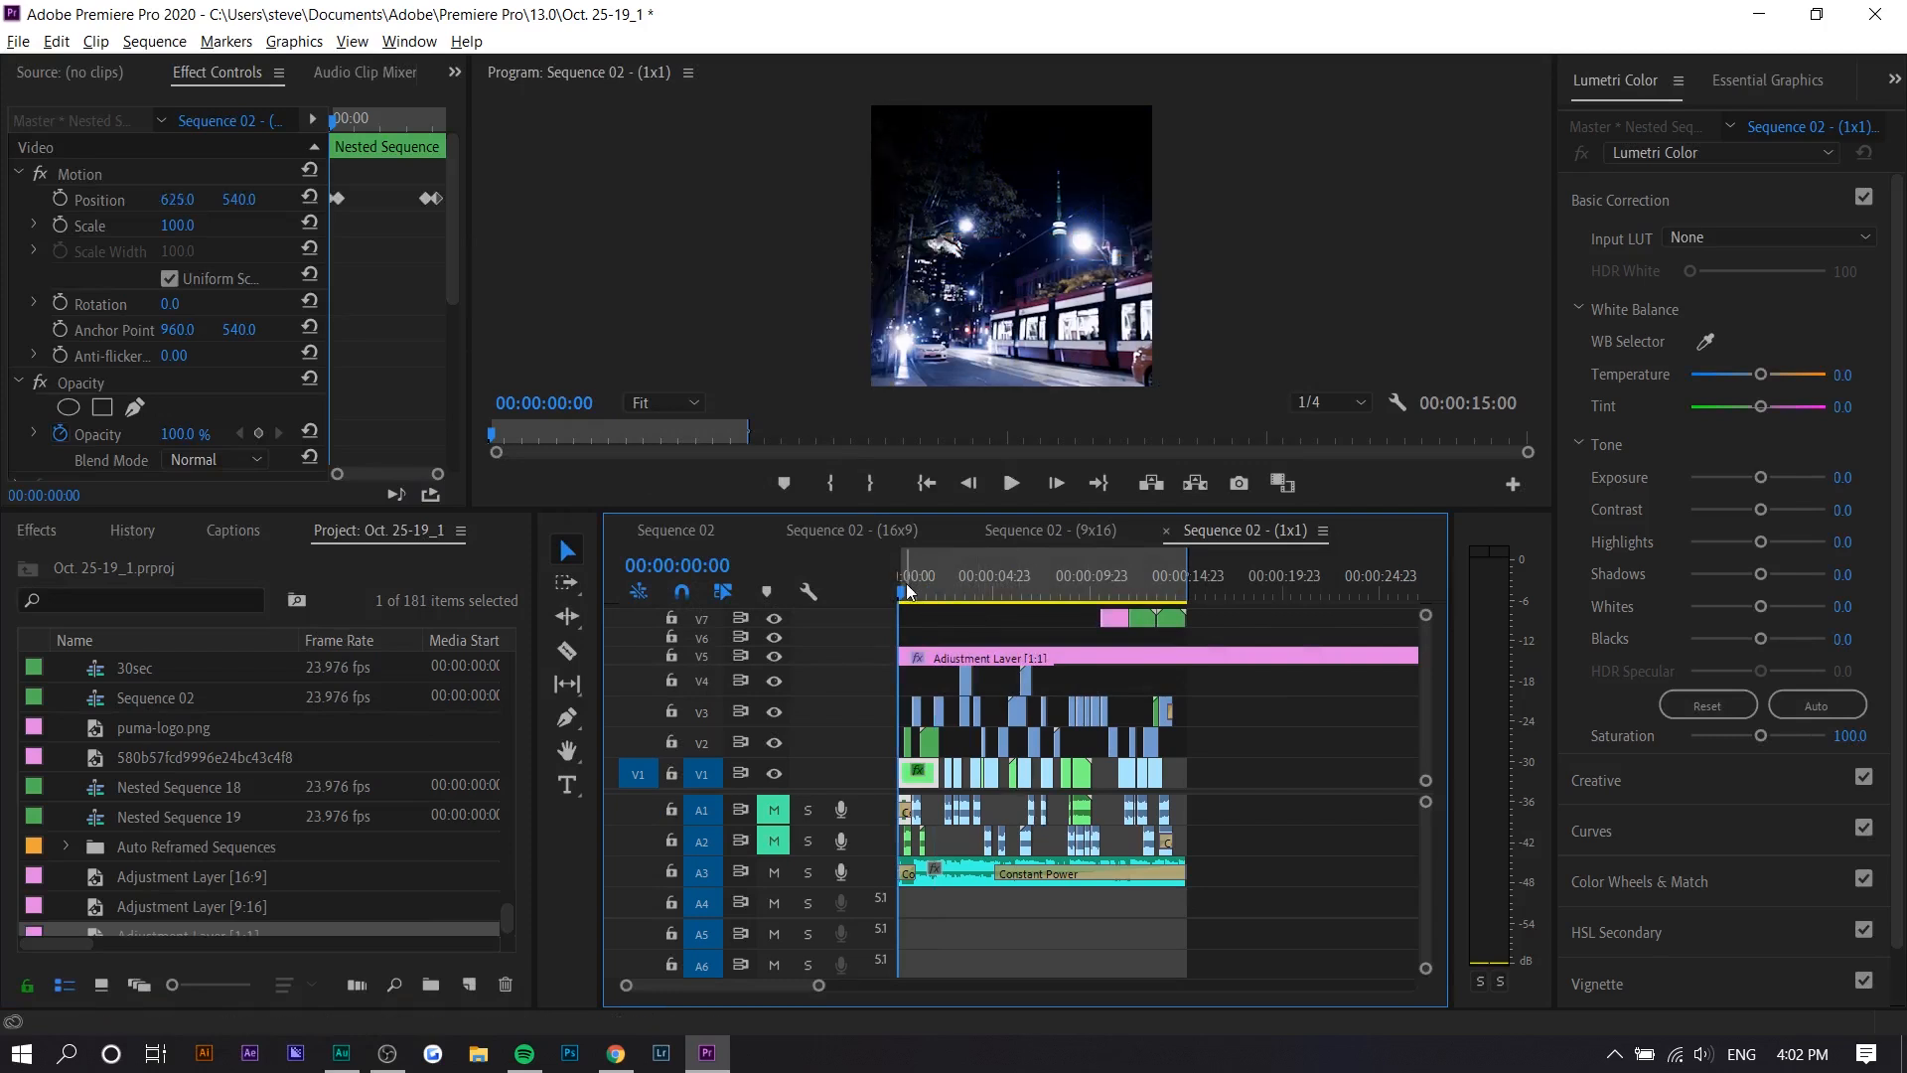
Play the opening of the 1:1 sequence and step back a few frames to examine the subject framing.
key(space)
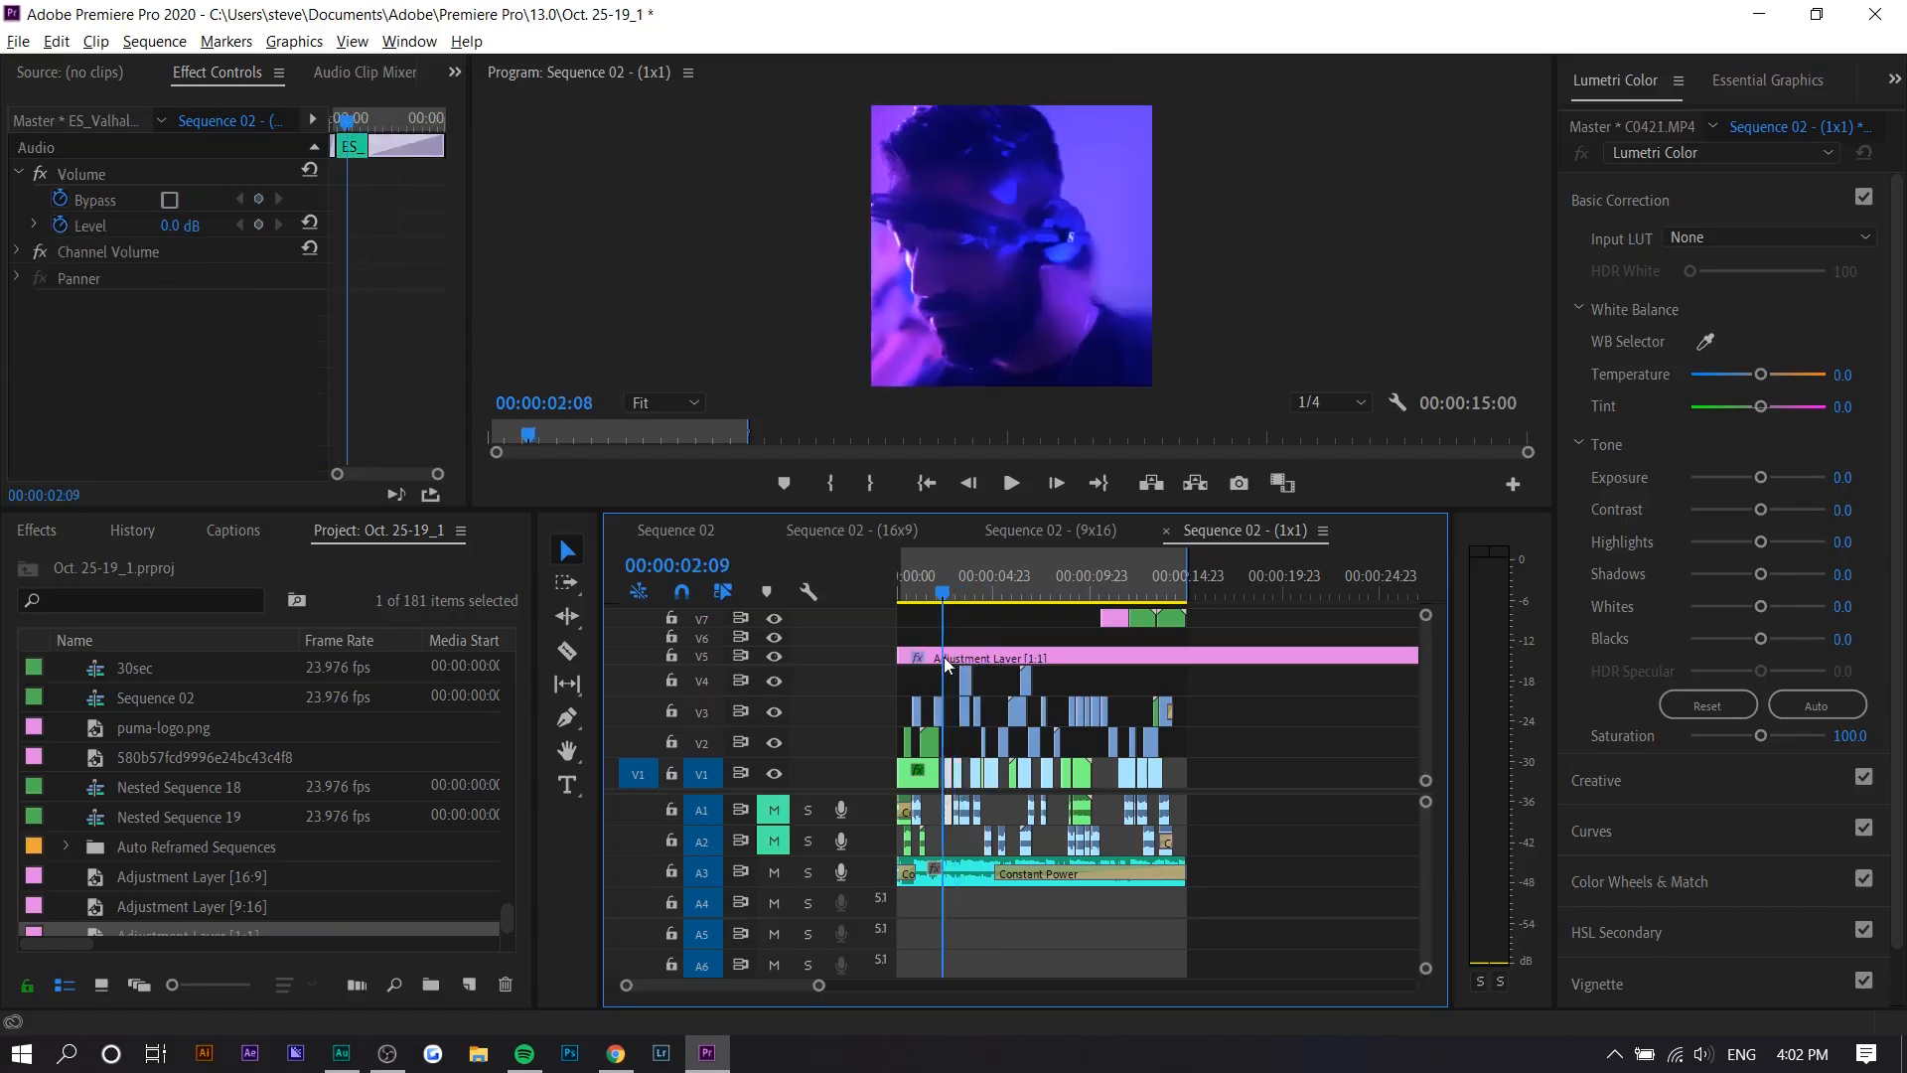
key(space)
key(Left)
key(Left)
key(Left)
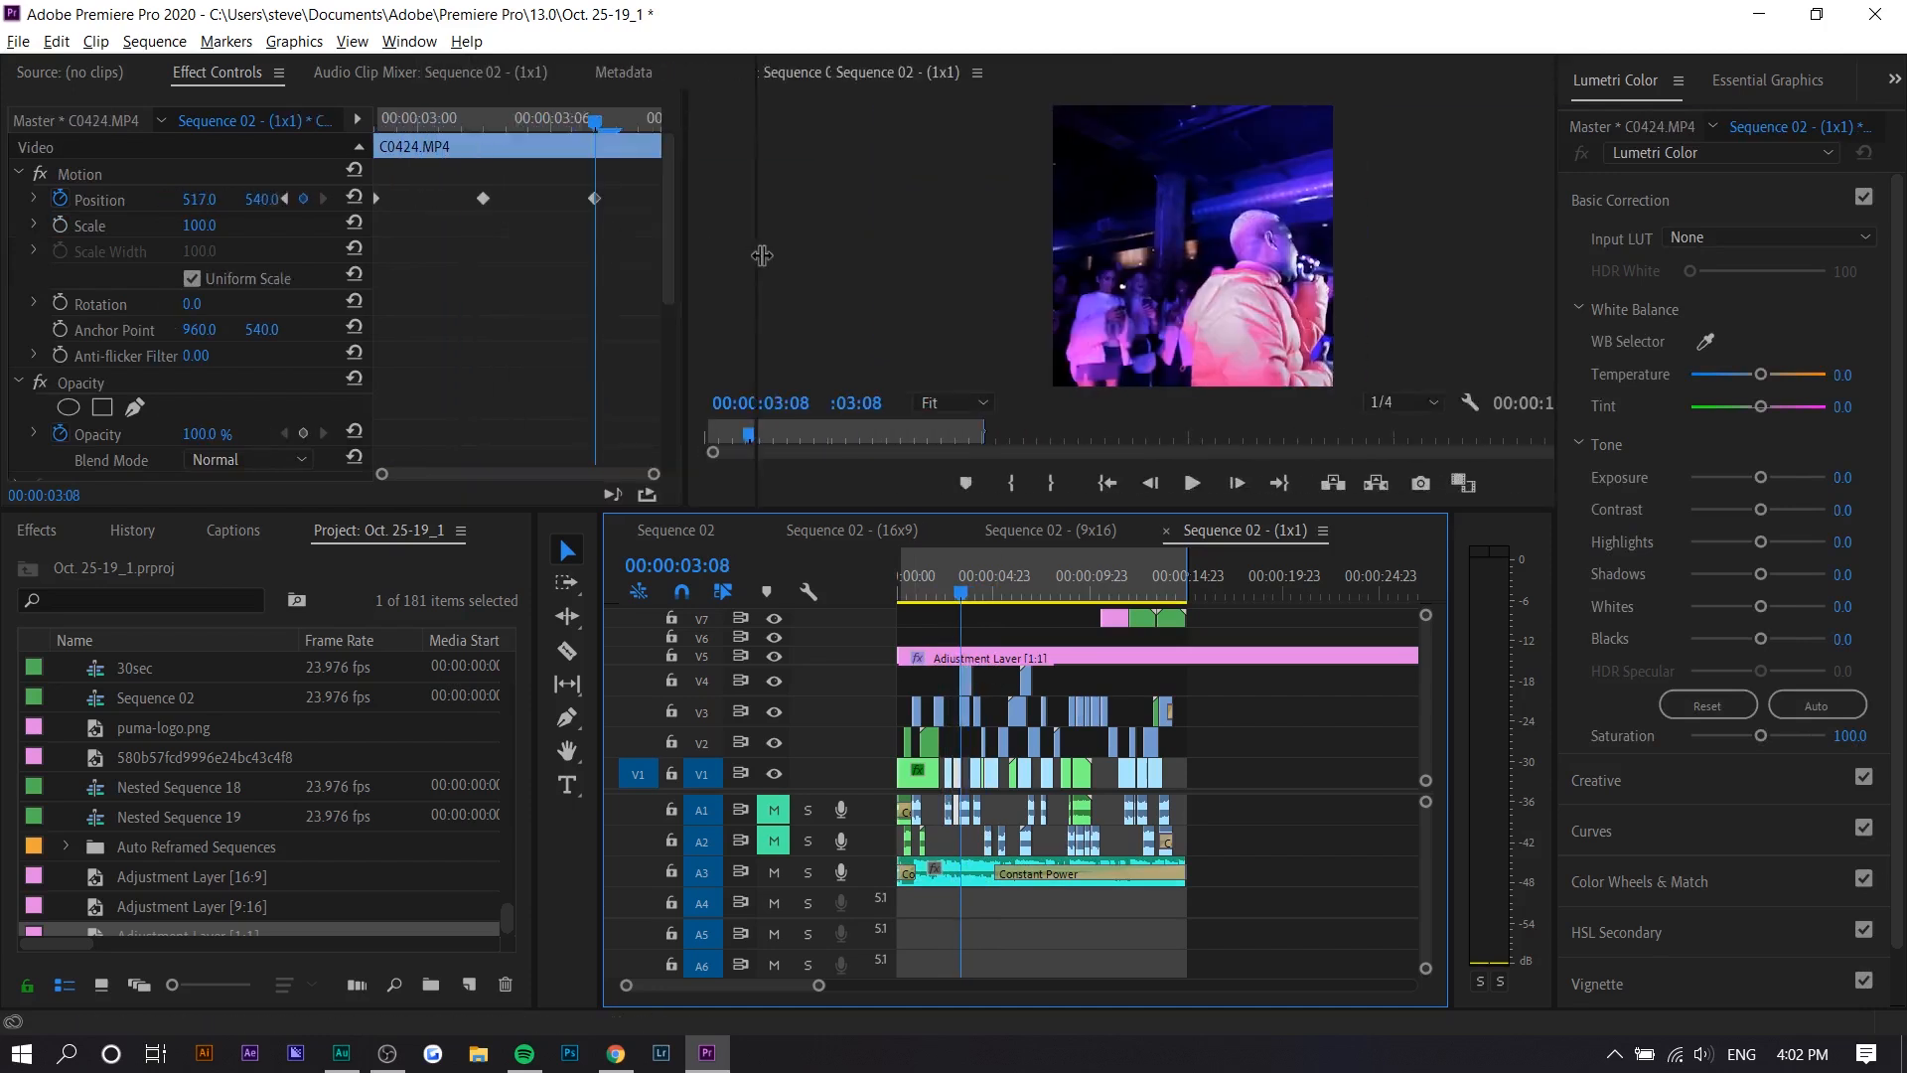
Try removing the Position keyframes of clip C0379.MP4, undo the removal to compare the framing, and scrub the clip.
drag(582, 246, 418, 146)
key(Delete)
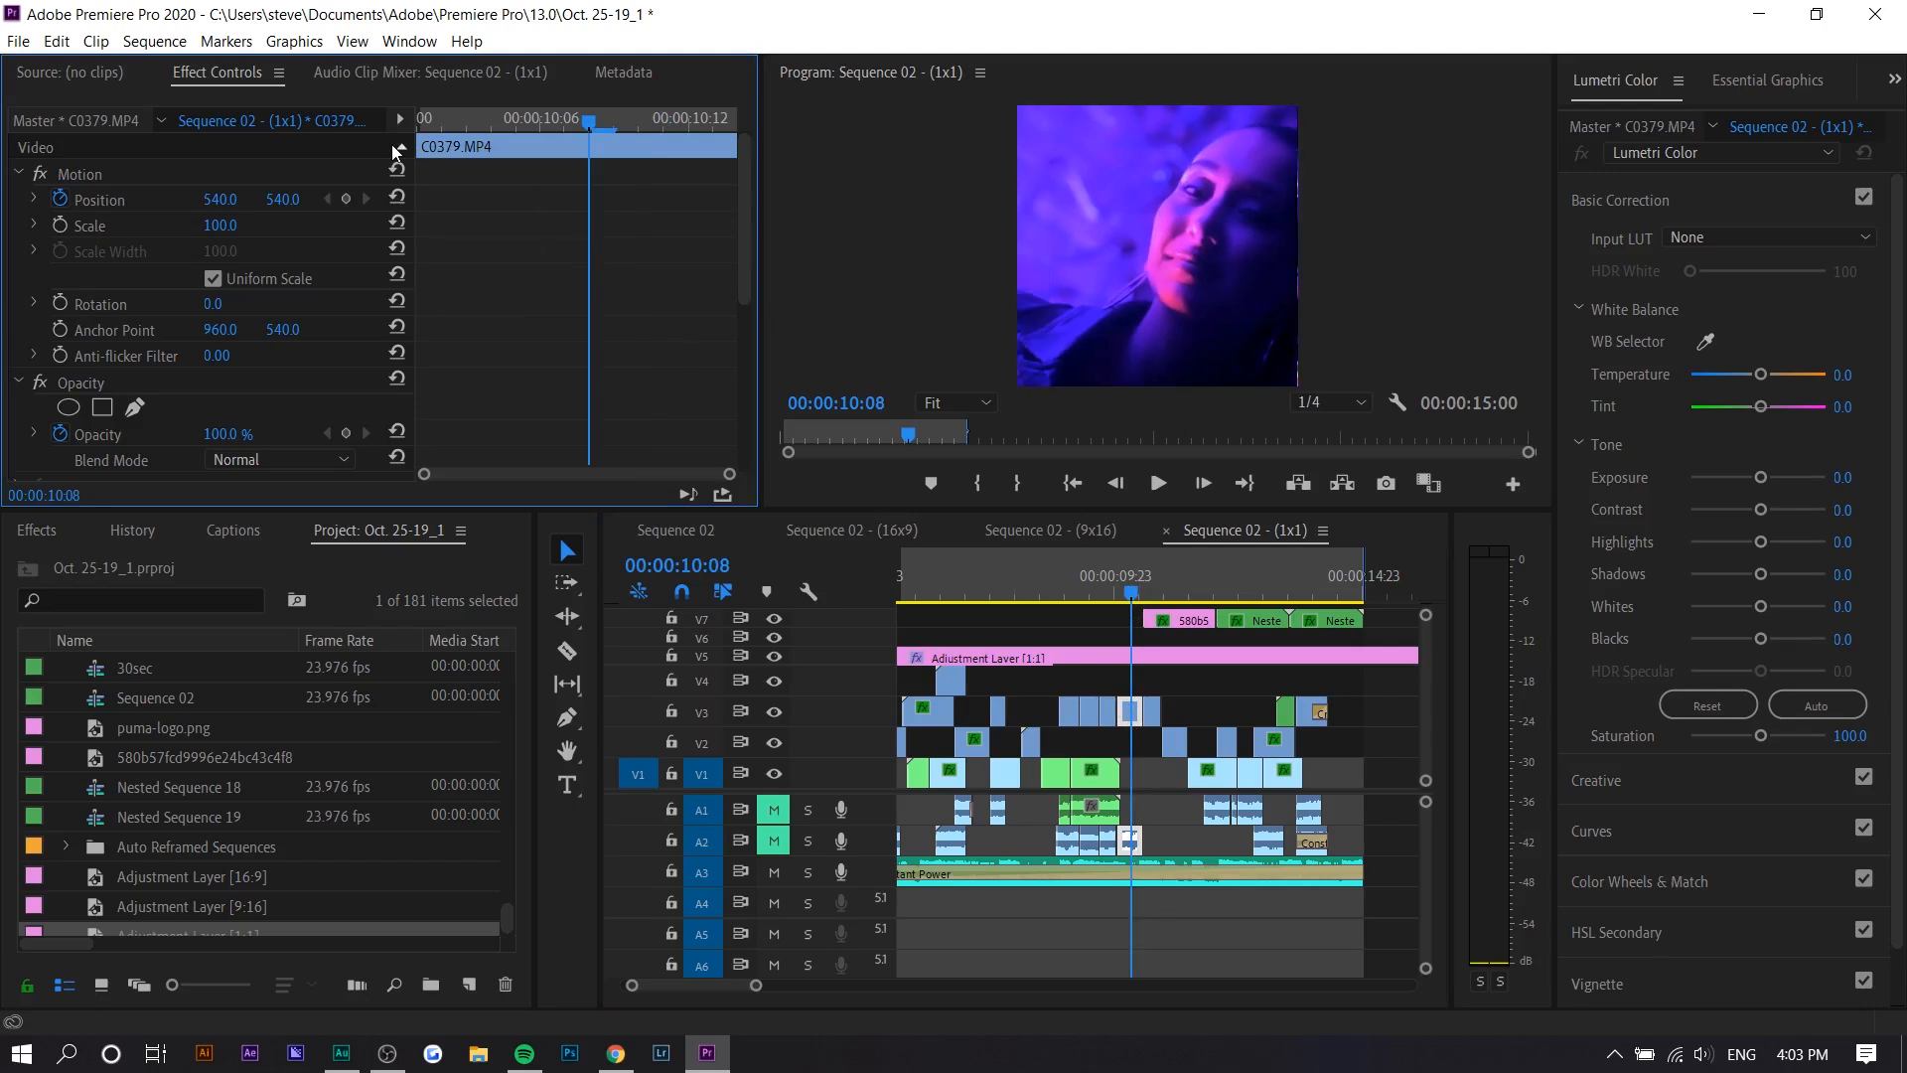
key(ctrl+z)
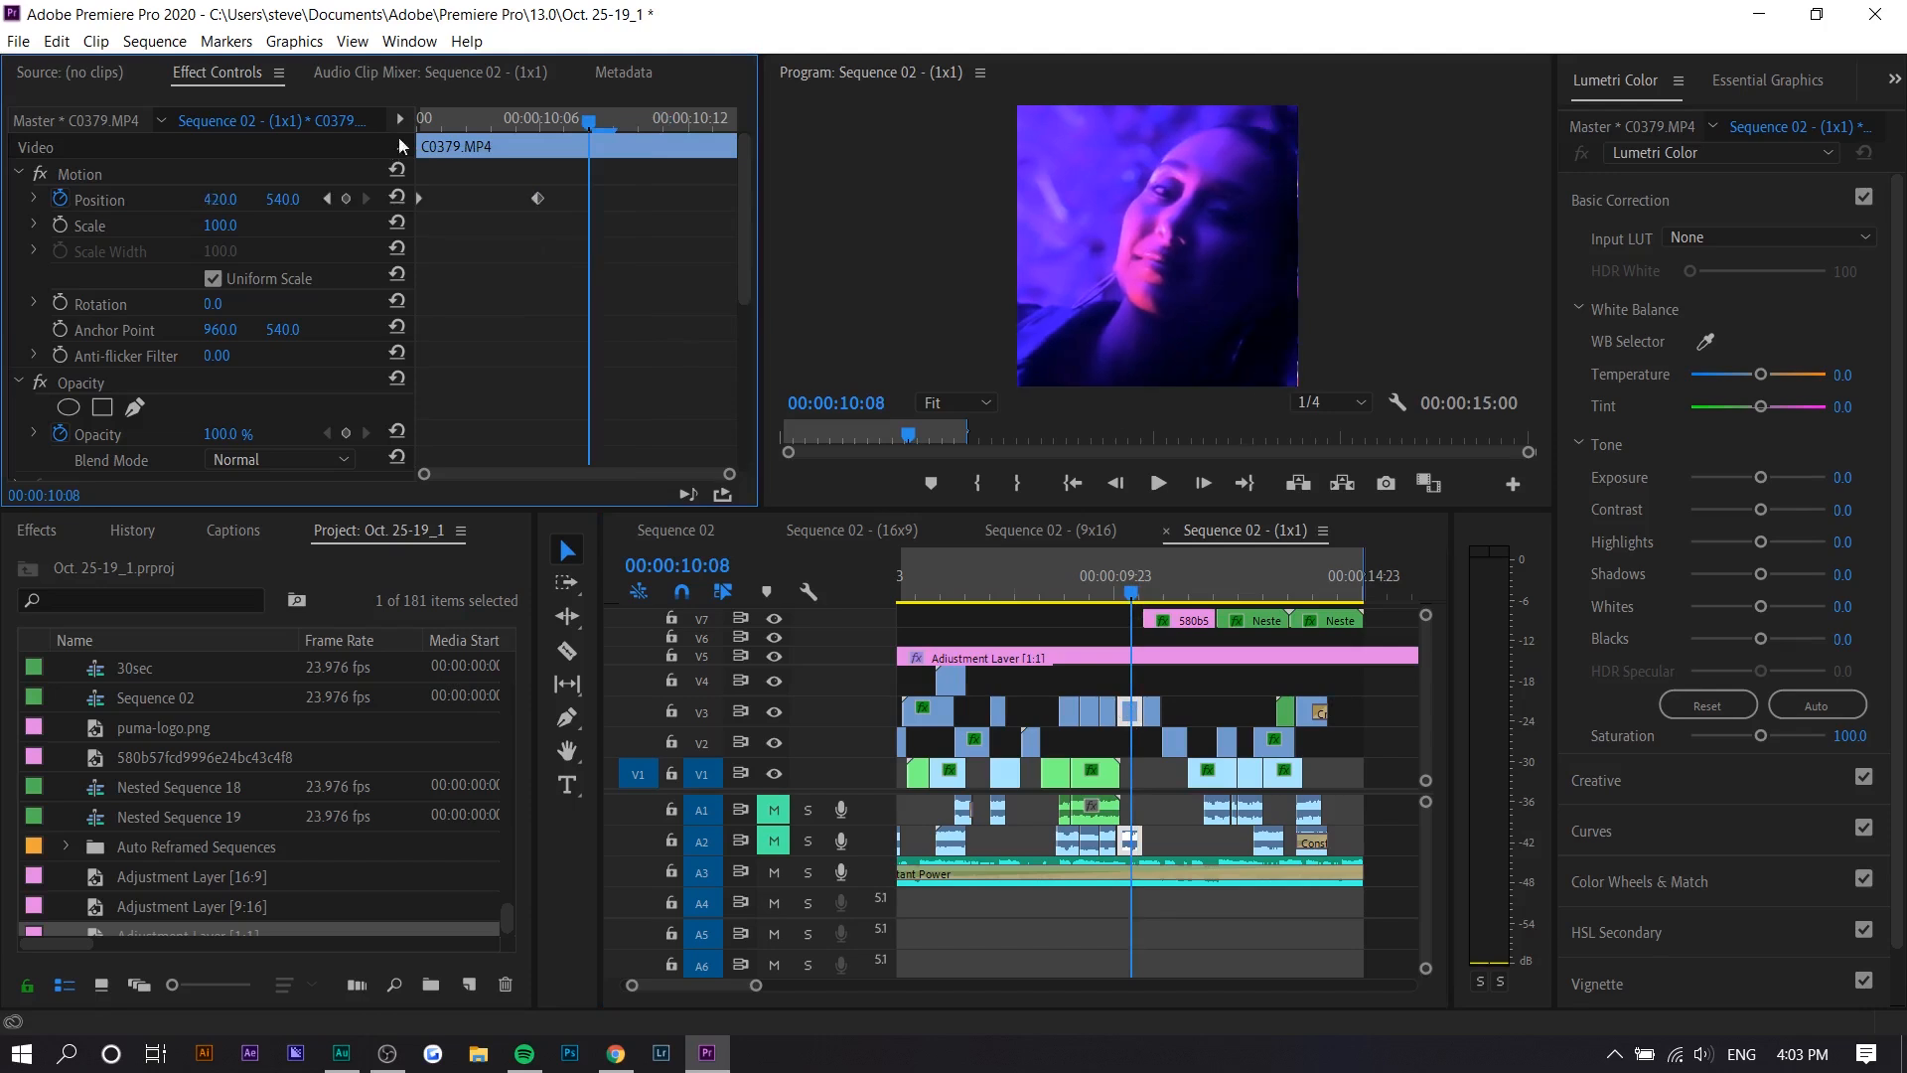
drag(552, 125, 590, 151)
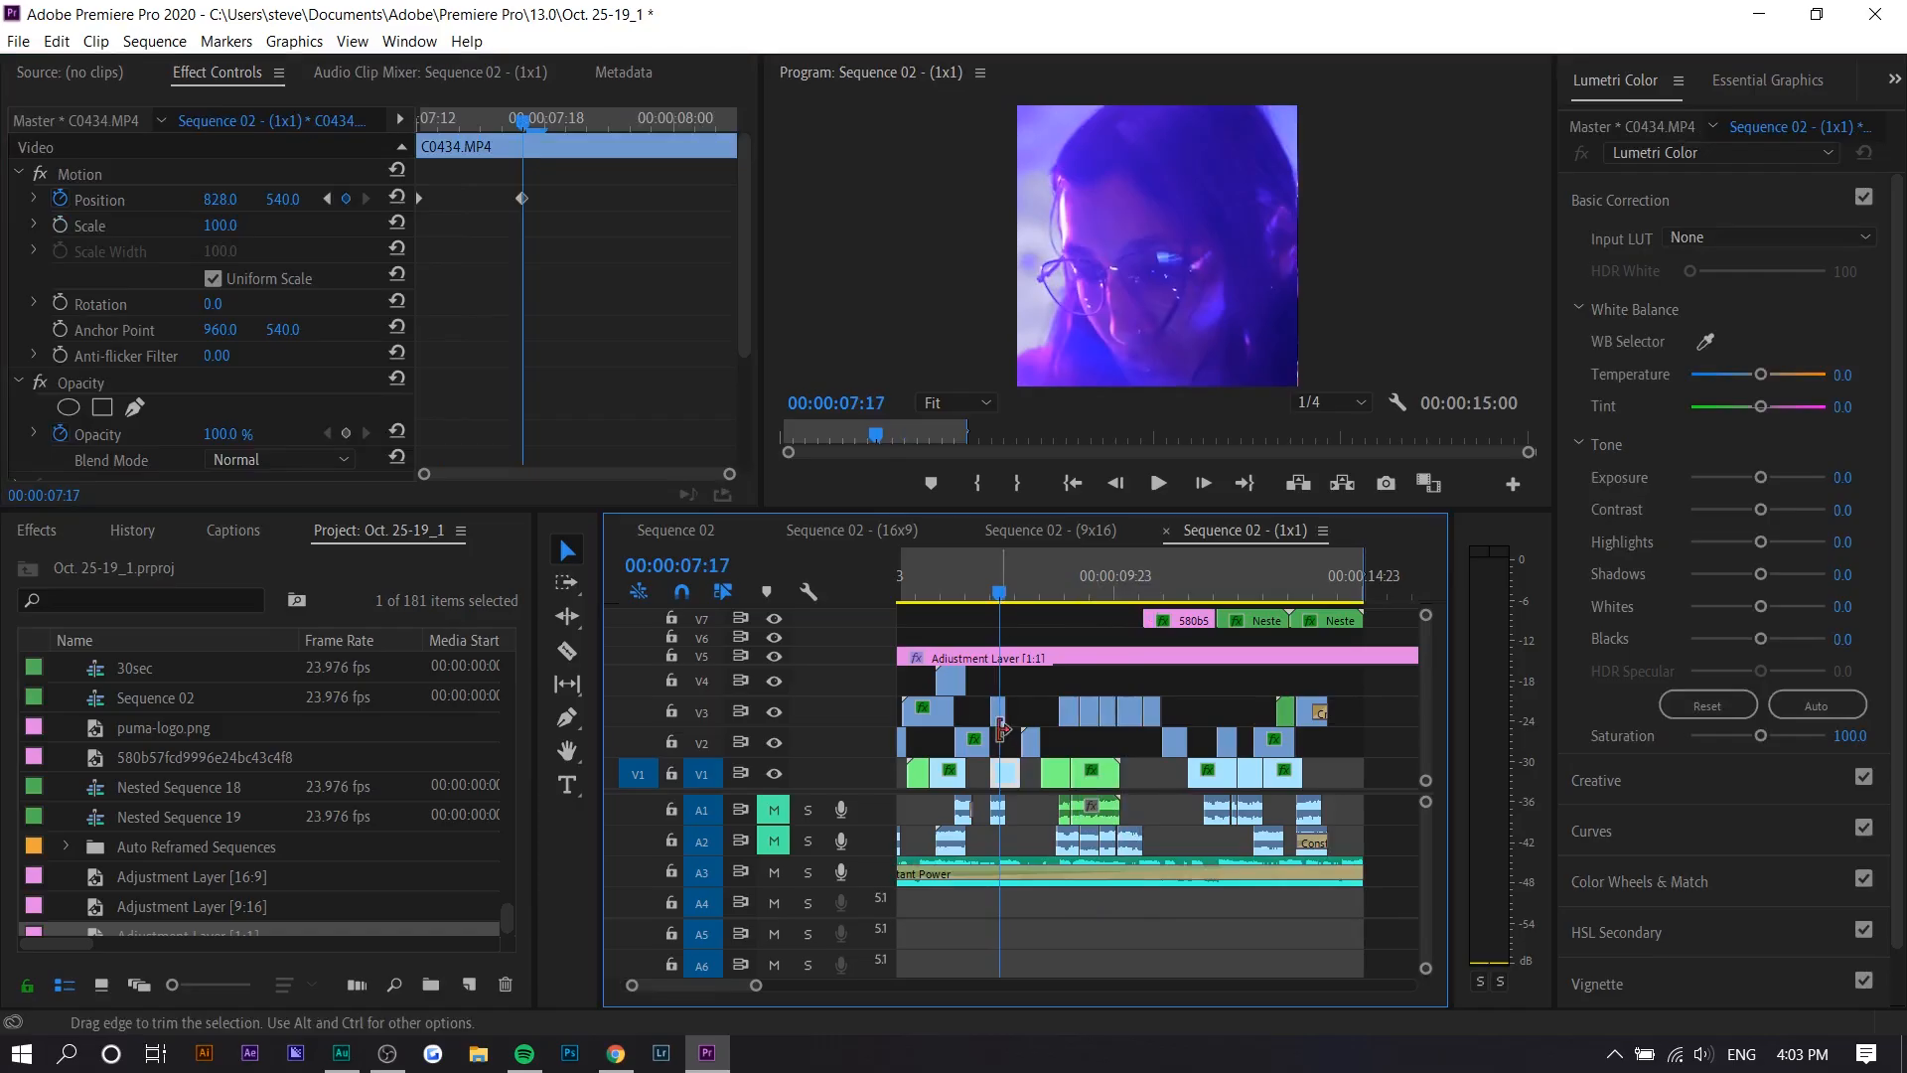
Delete and restore the Position keyframes of clip C0337.MP4 to compare its framing with and without the automatic reframing.
click(1002, 732)
click(997, 712)
click(516, 288)
key(ctrl+a)
key(Delete)
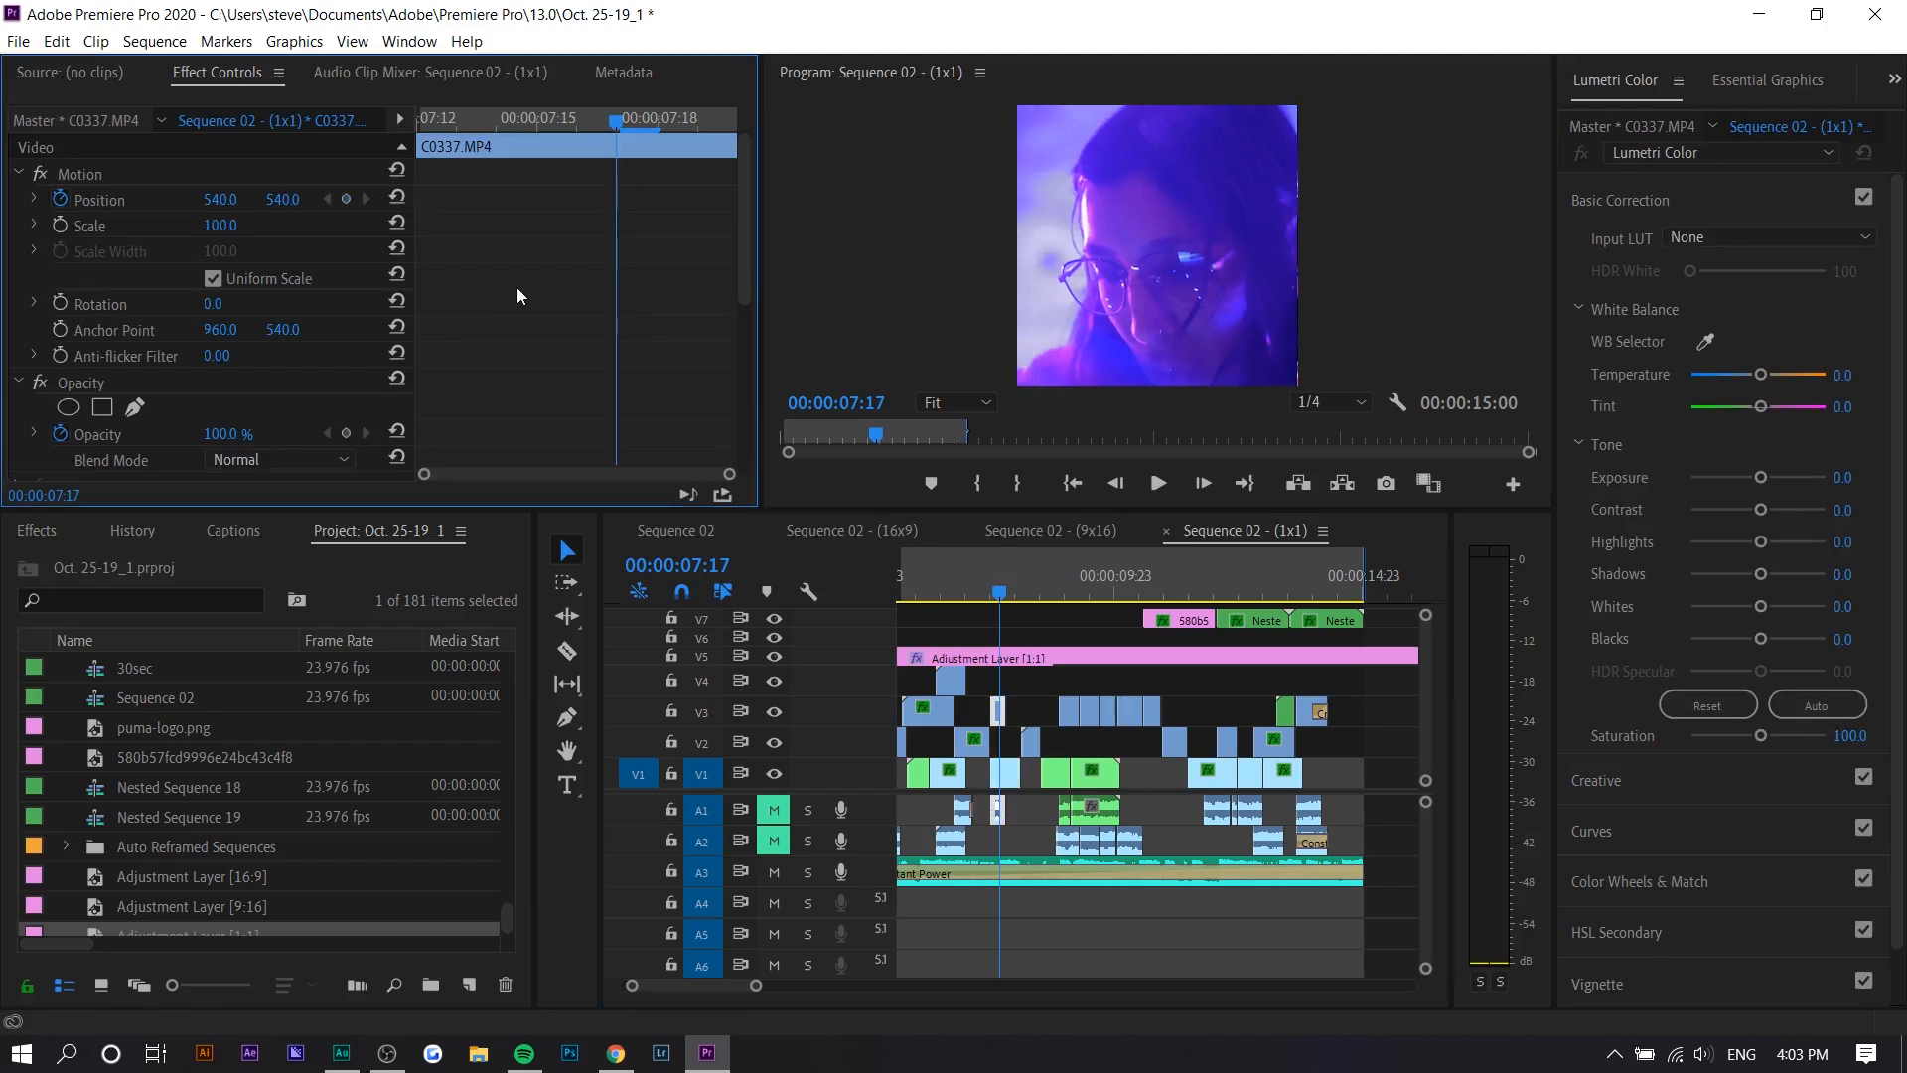
key(ctrl+z)
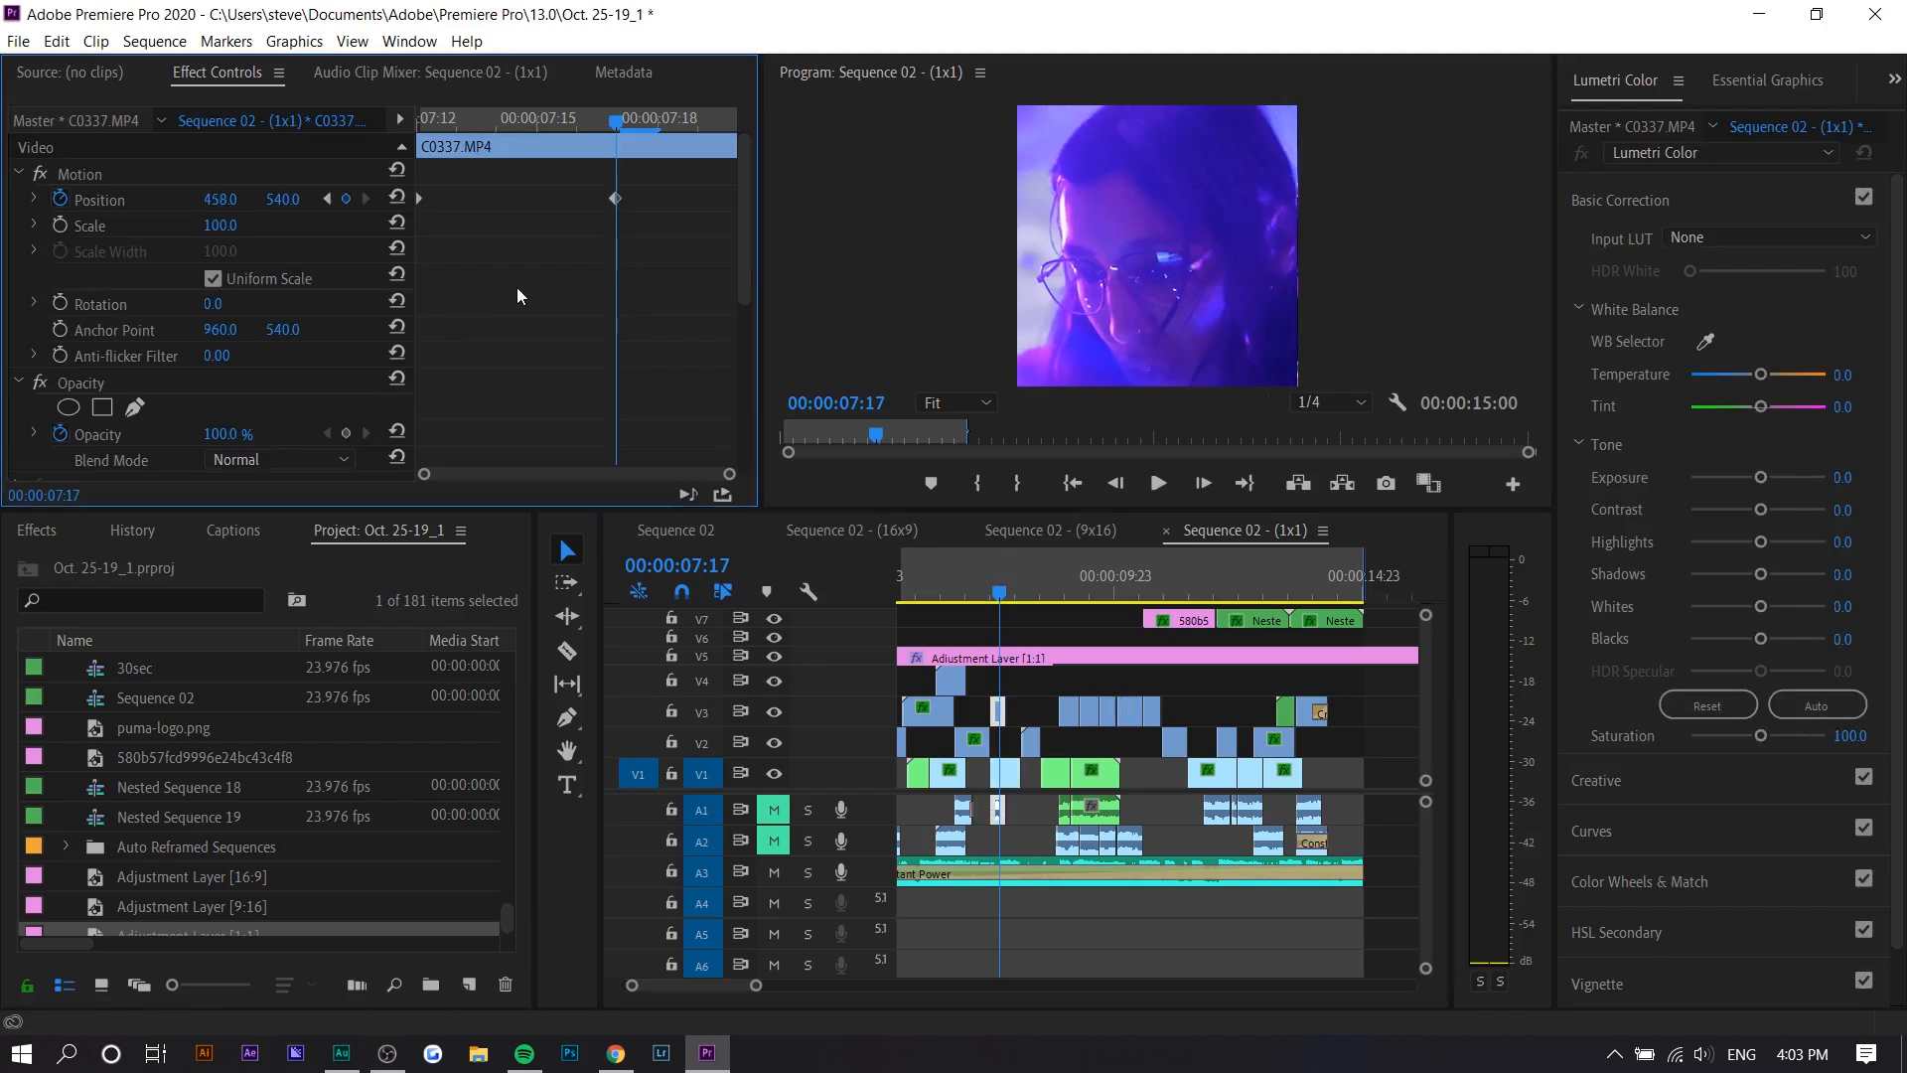
key(Delete)
key(ctrl+z)
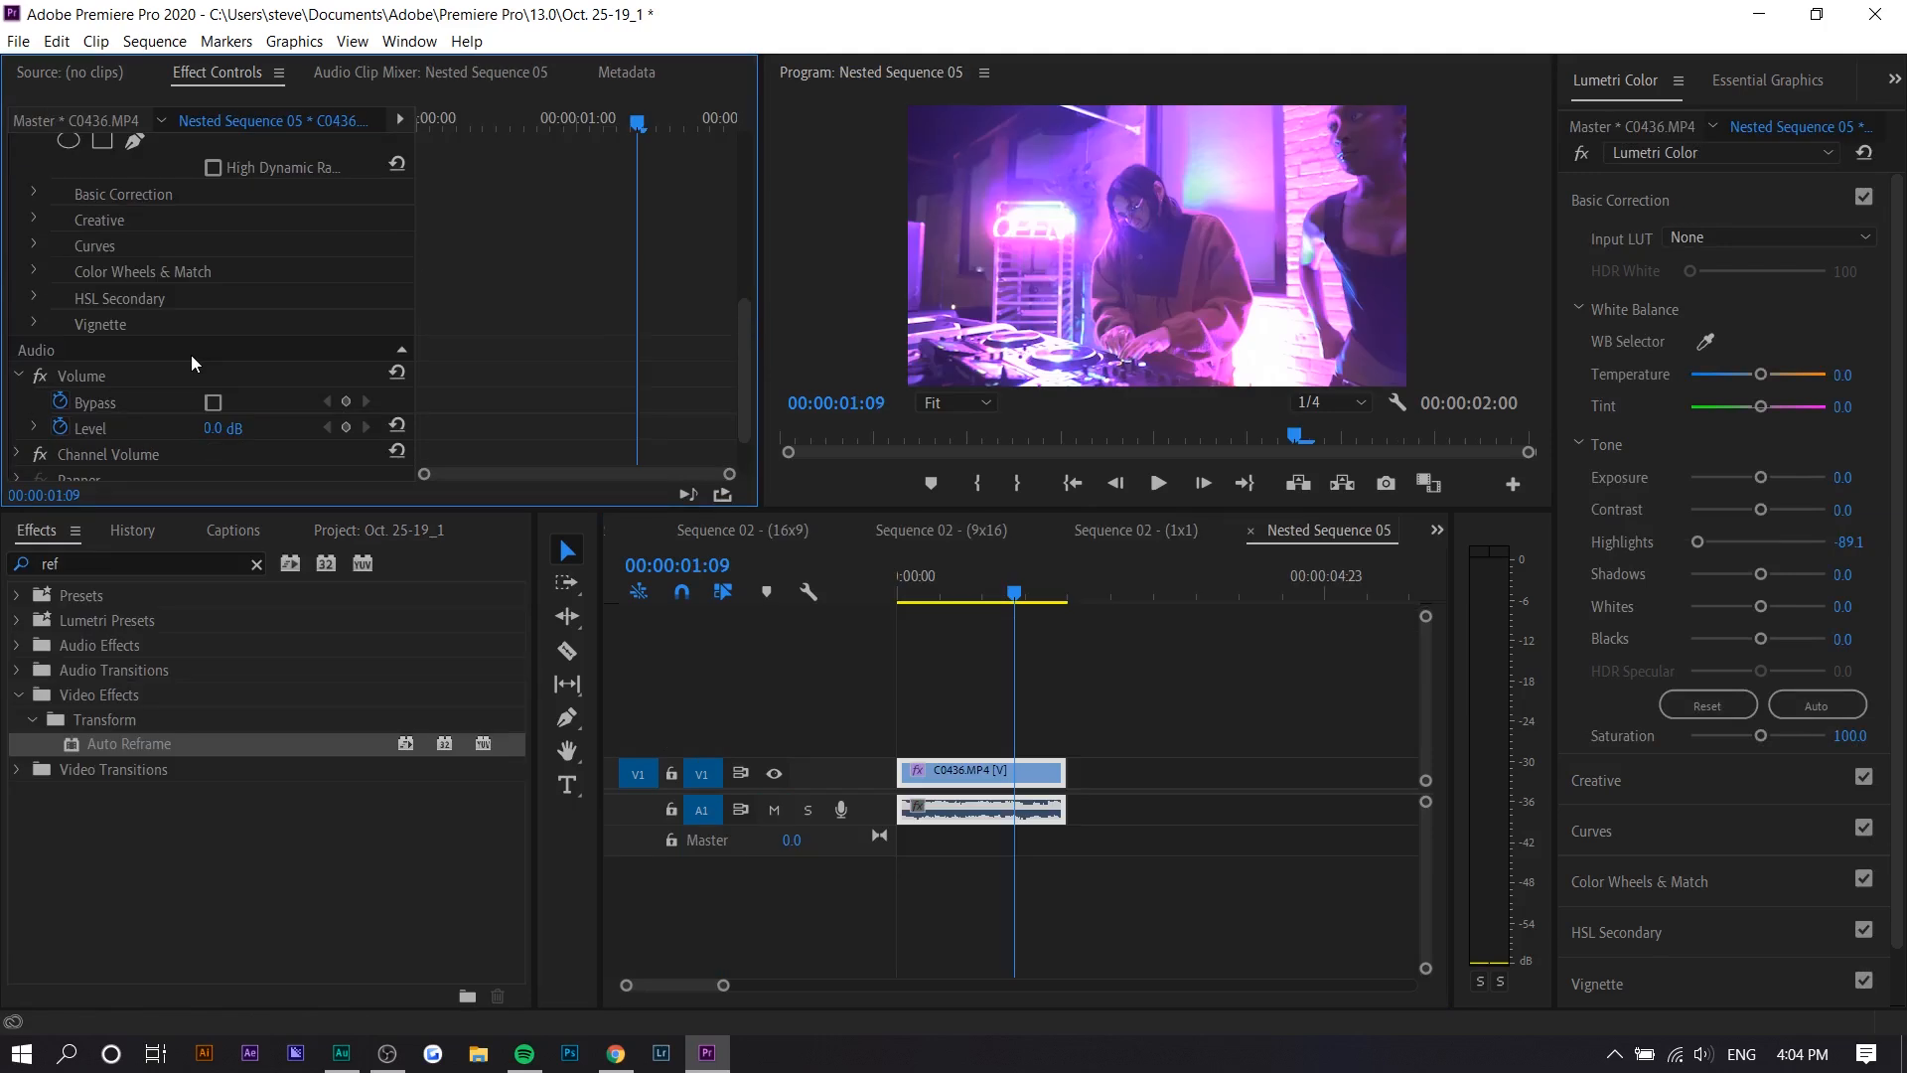
Set the frame size of Nested Sequence 05 to 1080 horizontal by 1920 vertical and accept deleting its preview files.
click(189, 44)
click(164, 63)
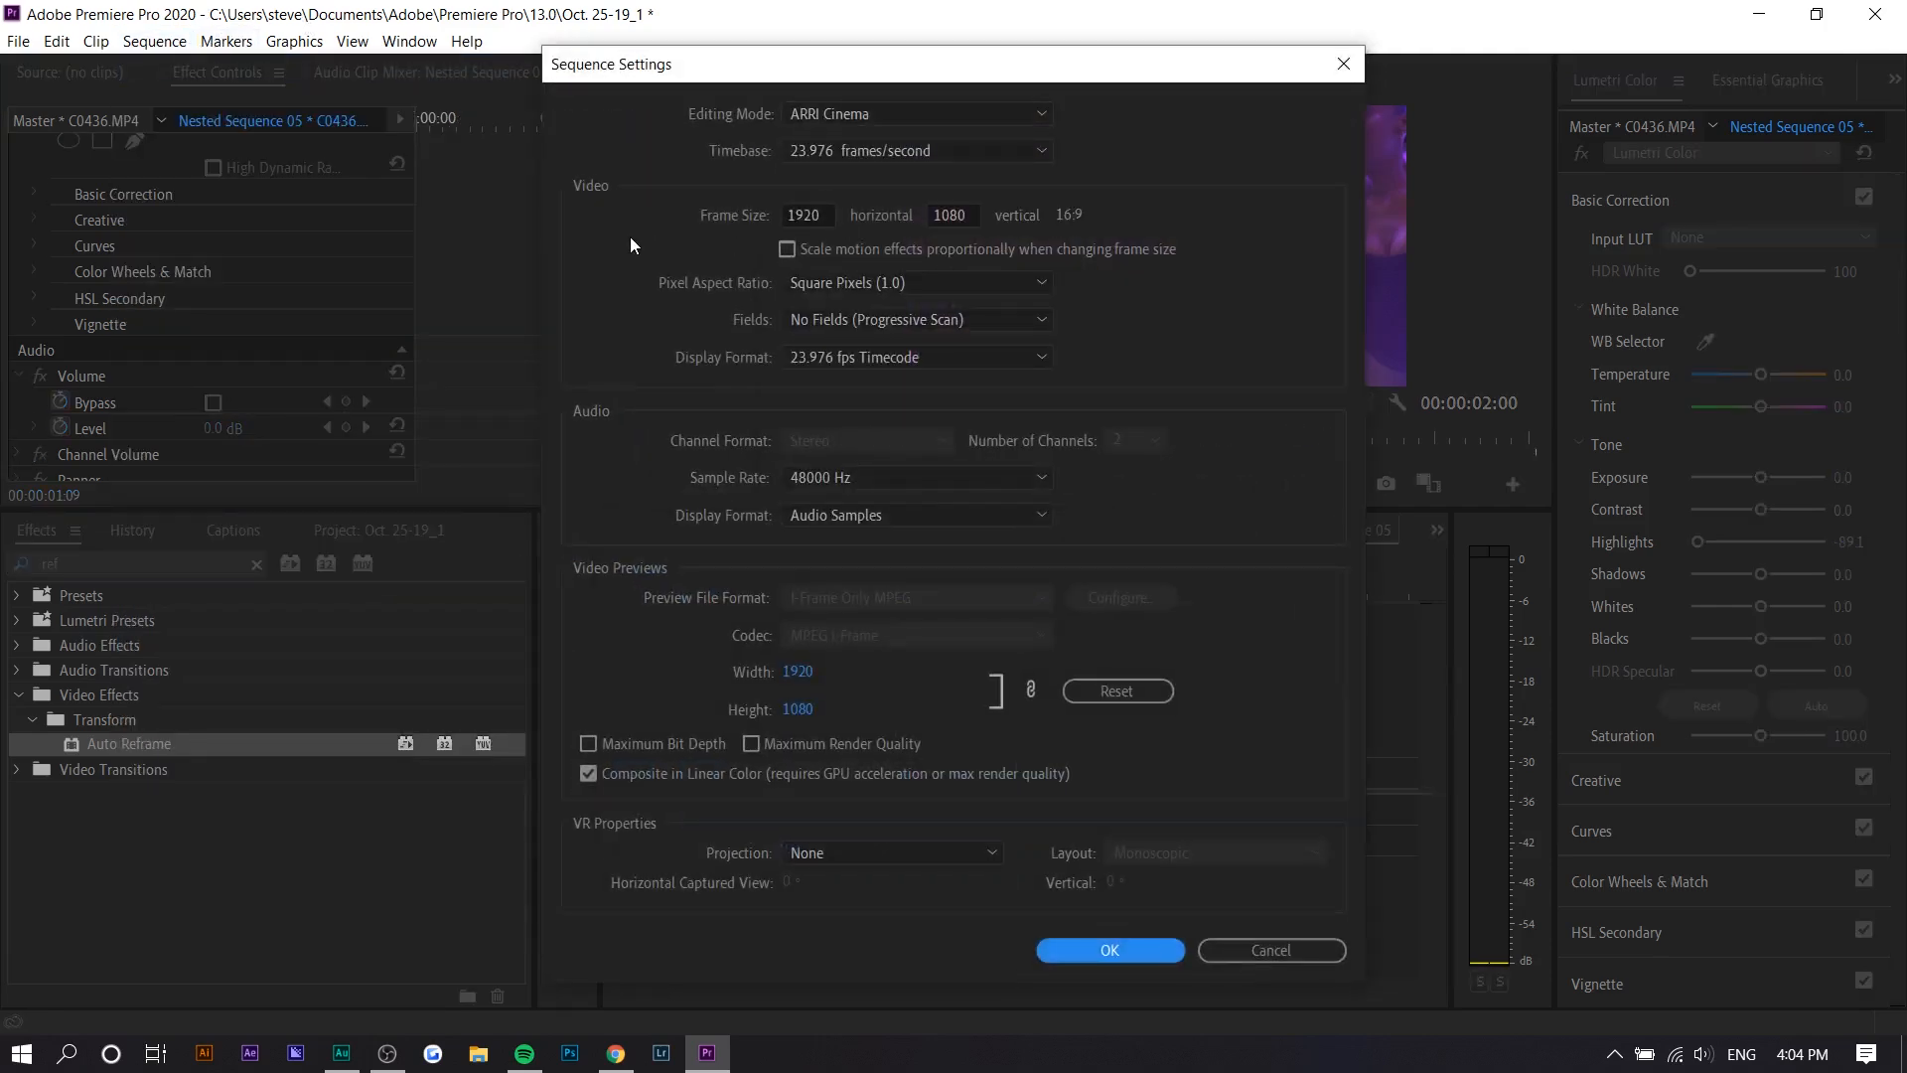
double_click(805, 217)
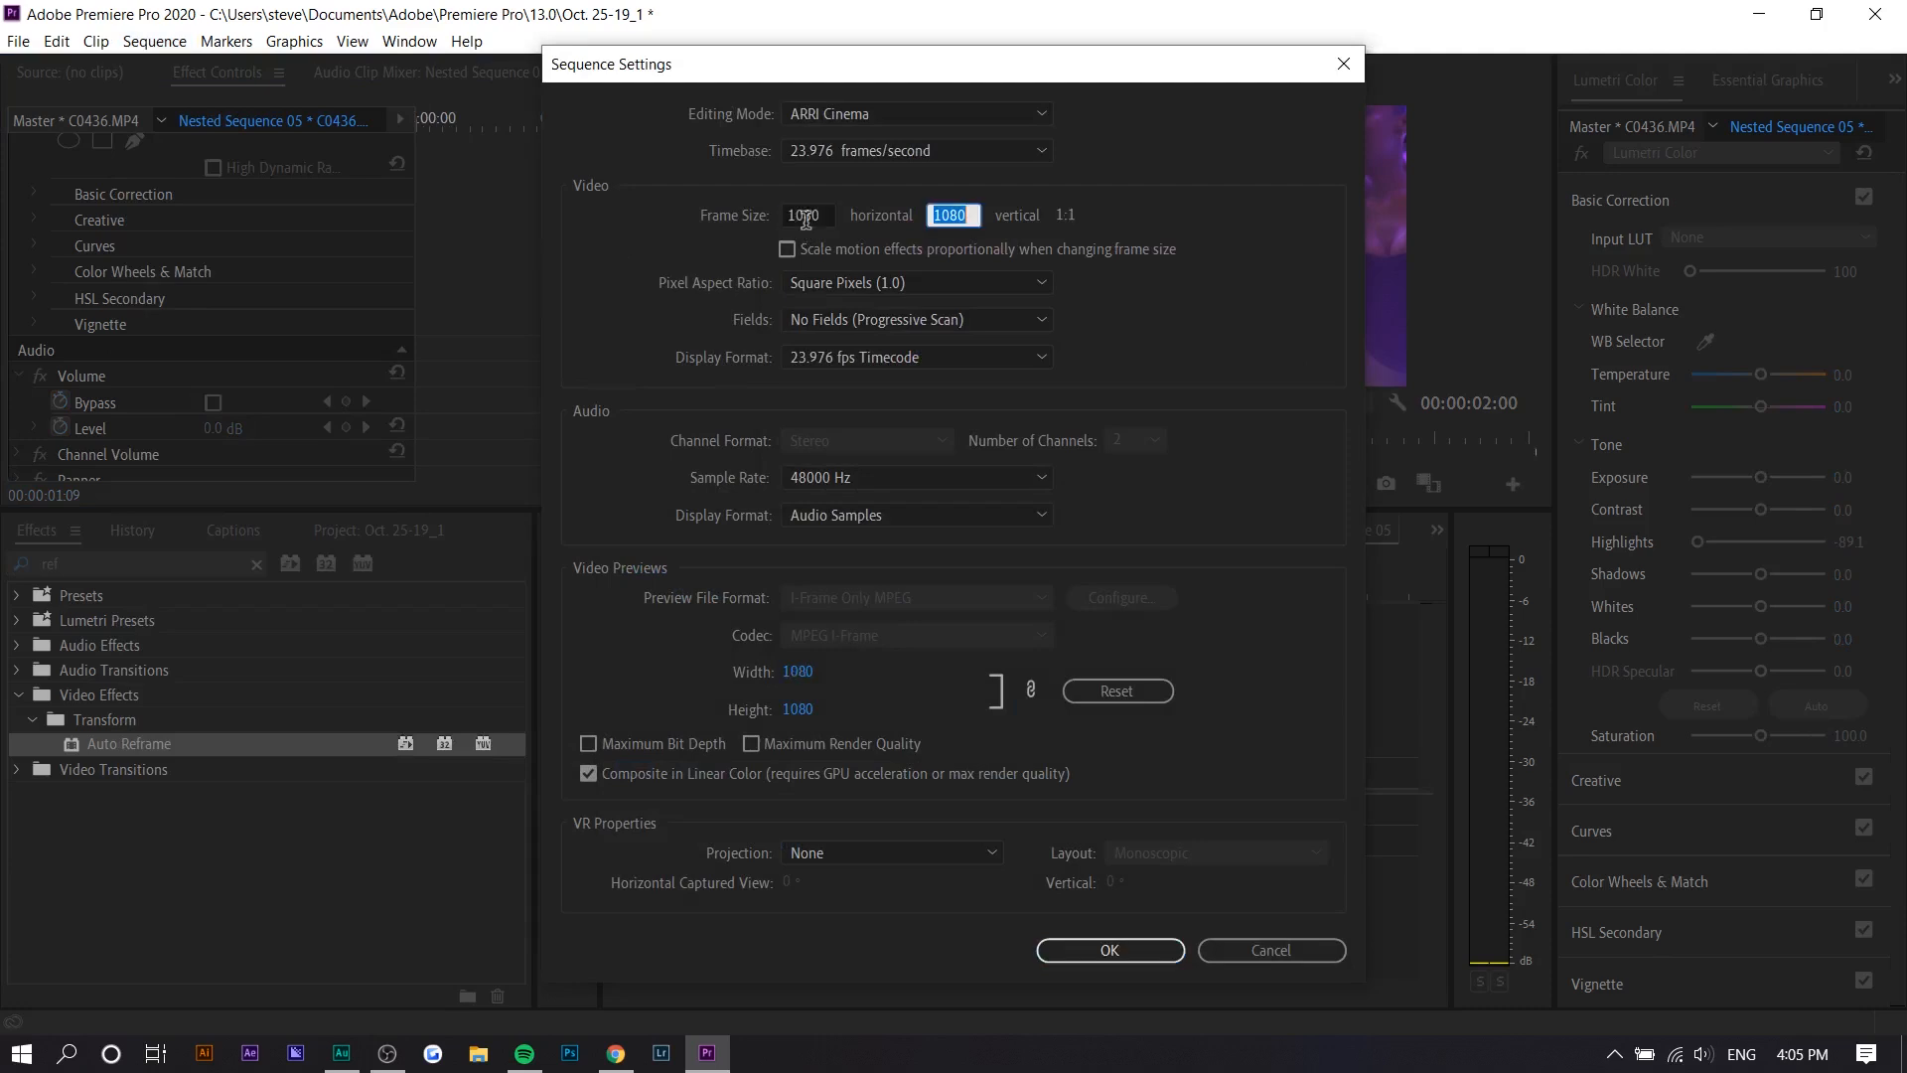
text(1920)
key(Return)
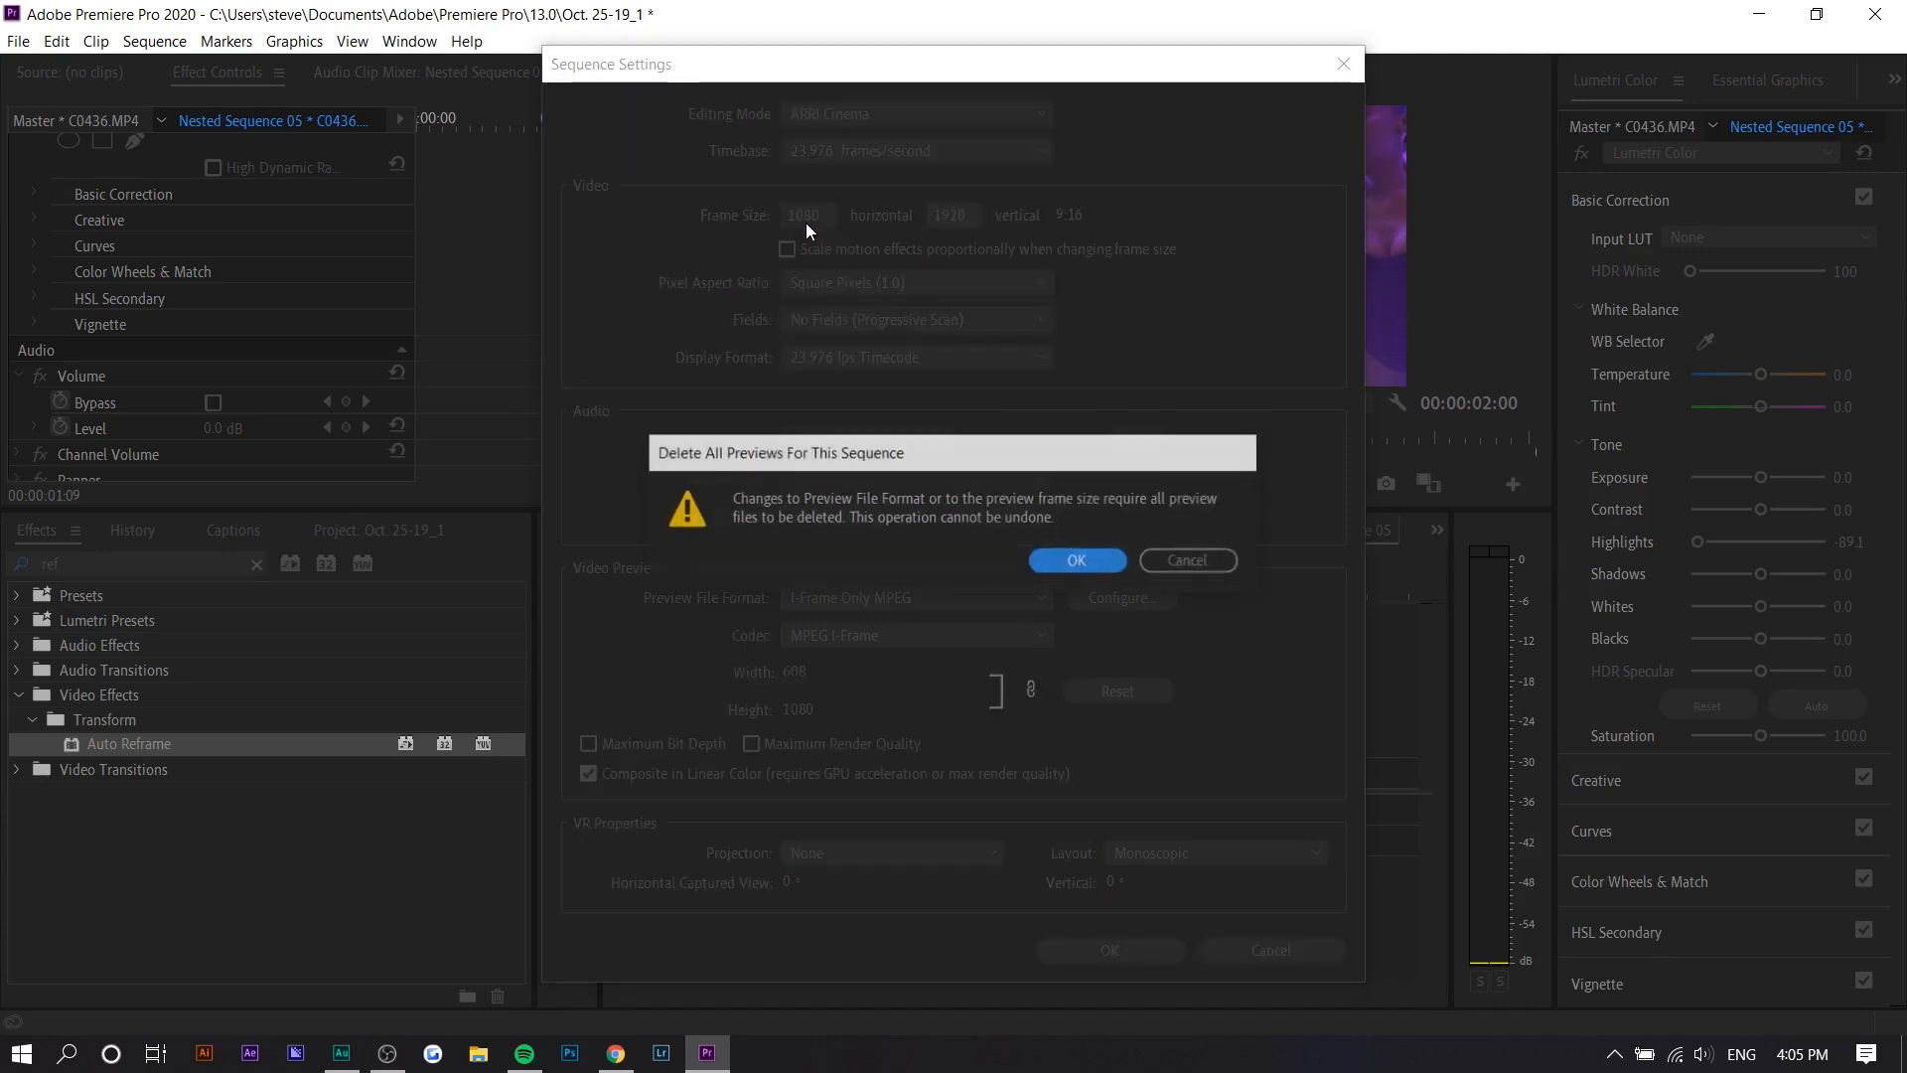
key(Return)
Apply the Auto Reframe effect to clip C0436.MP4 and scrub the clip to check the vertical framing.
drag(1070, 605, 935, 656)
scroll(586, 336, up, 10)
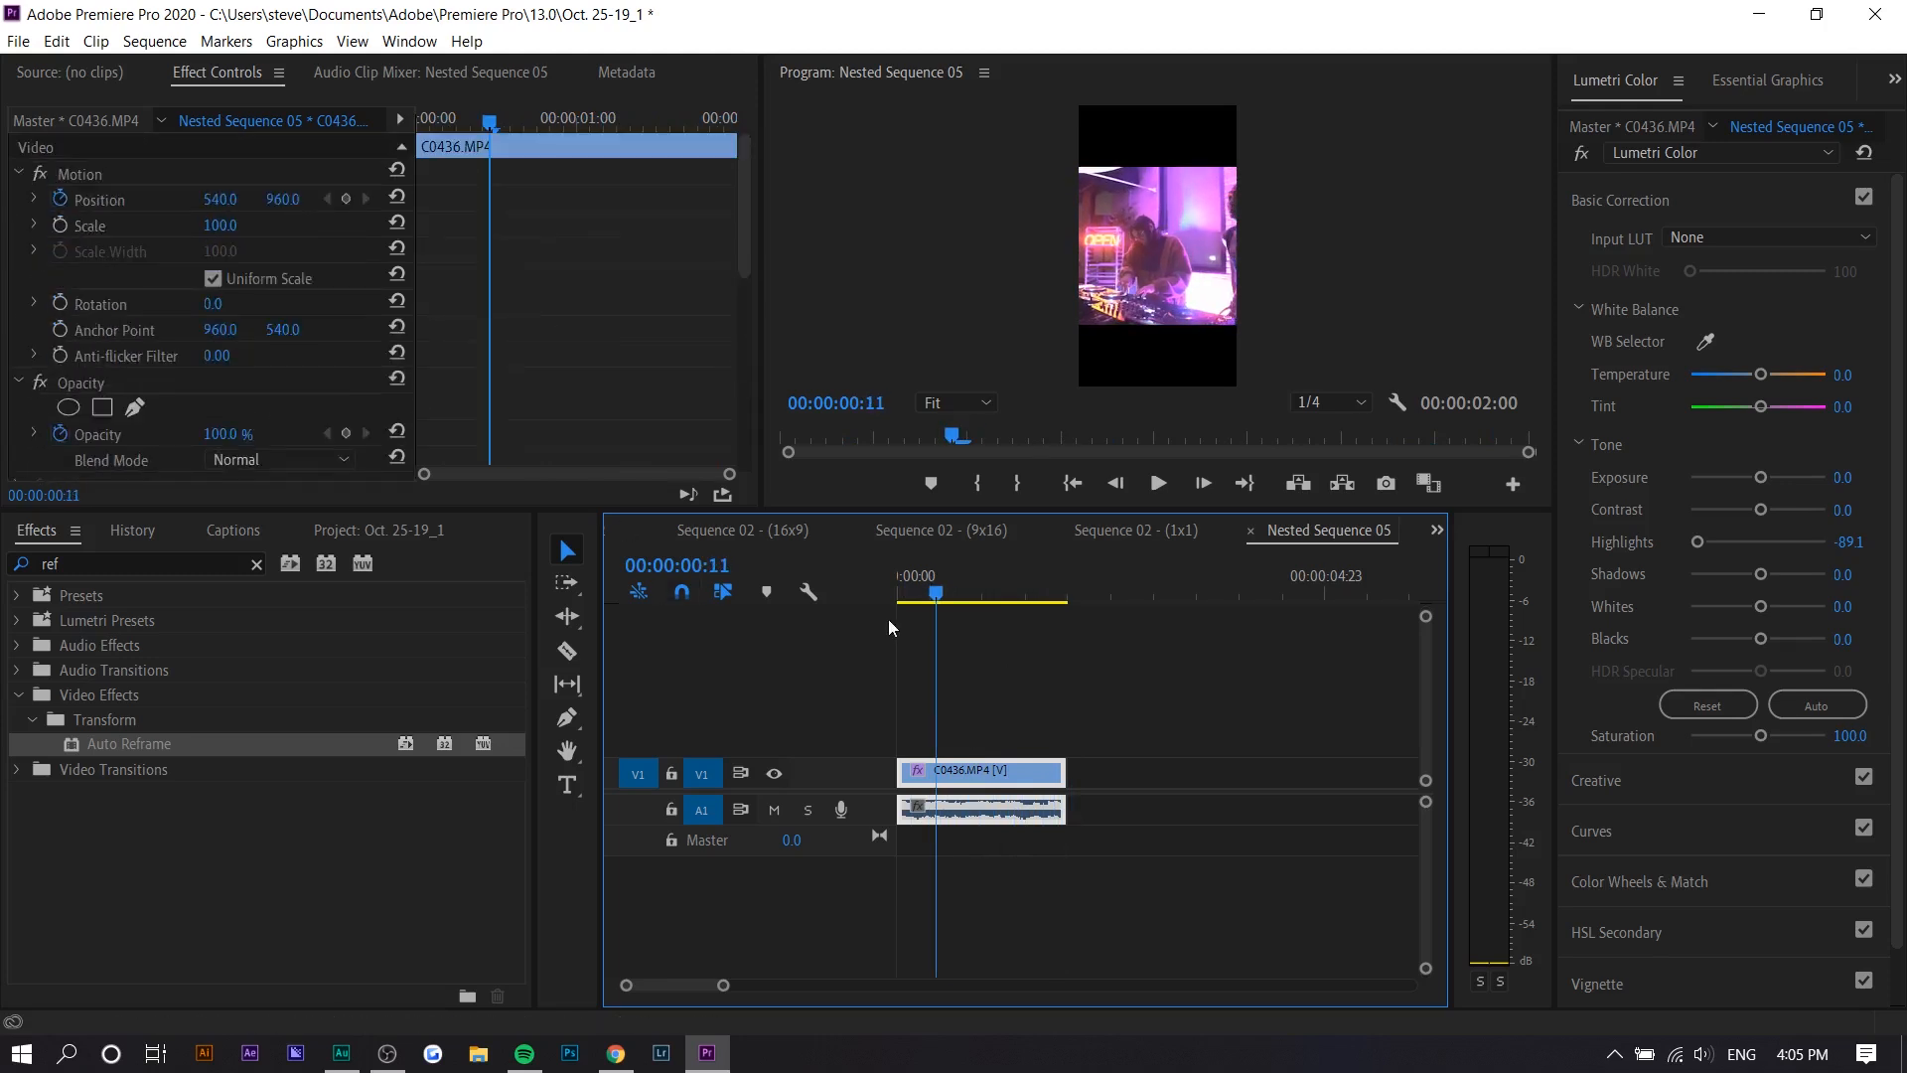
drag(82, 752, 1035, 783)
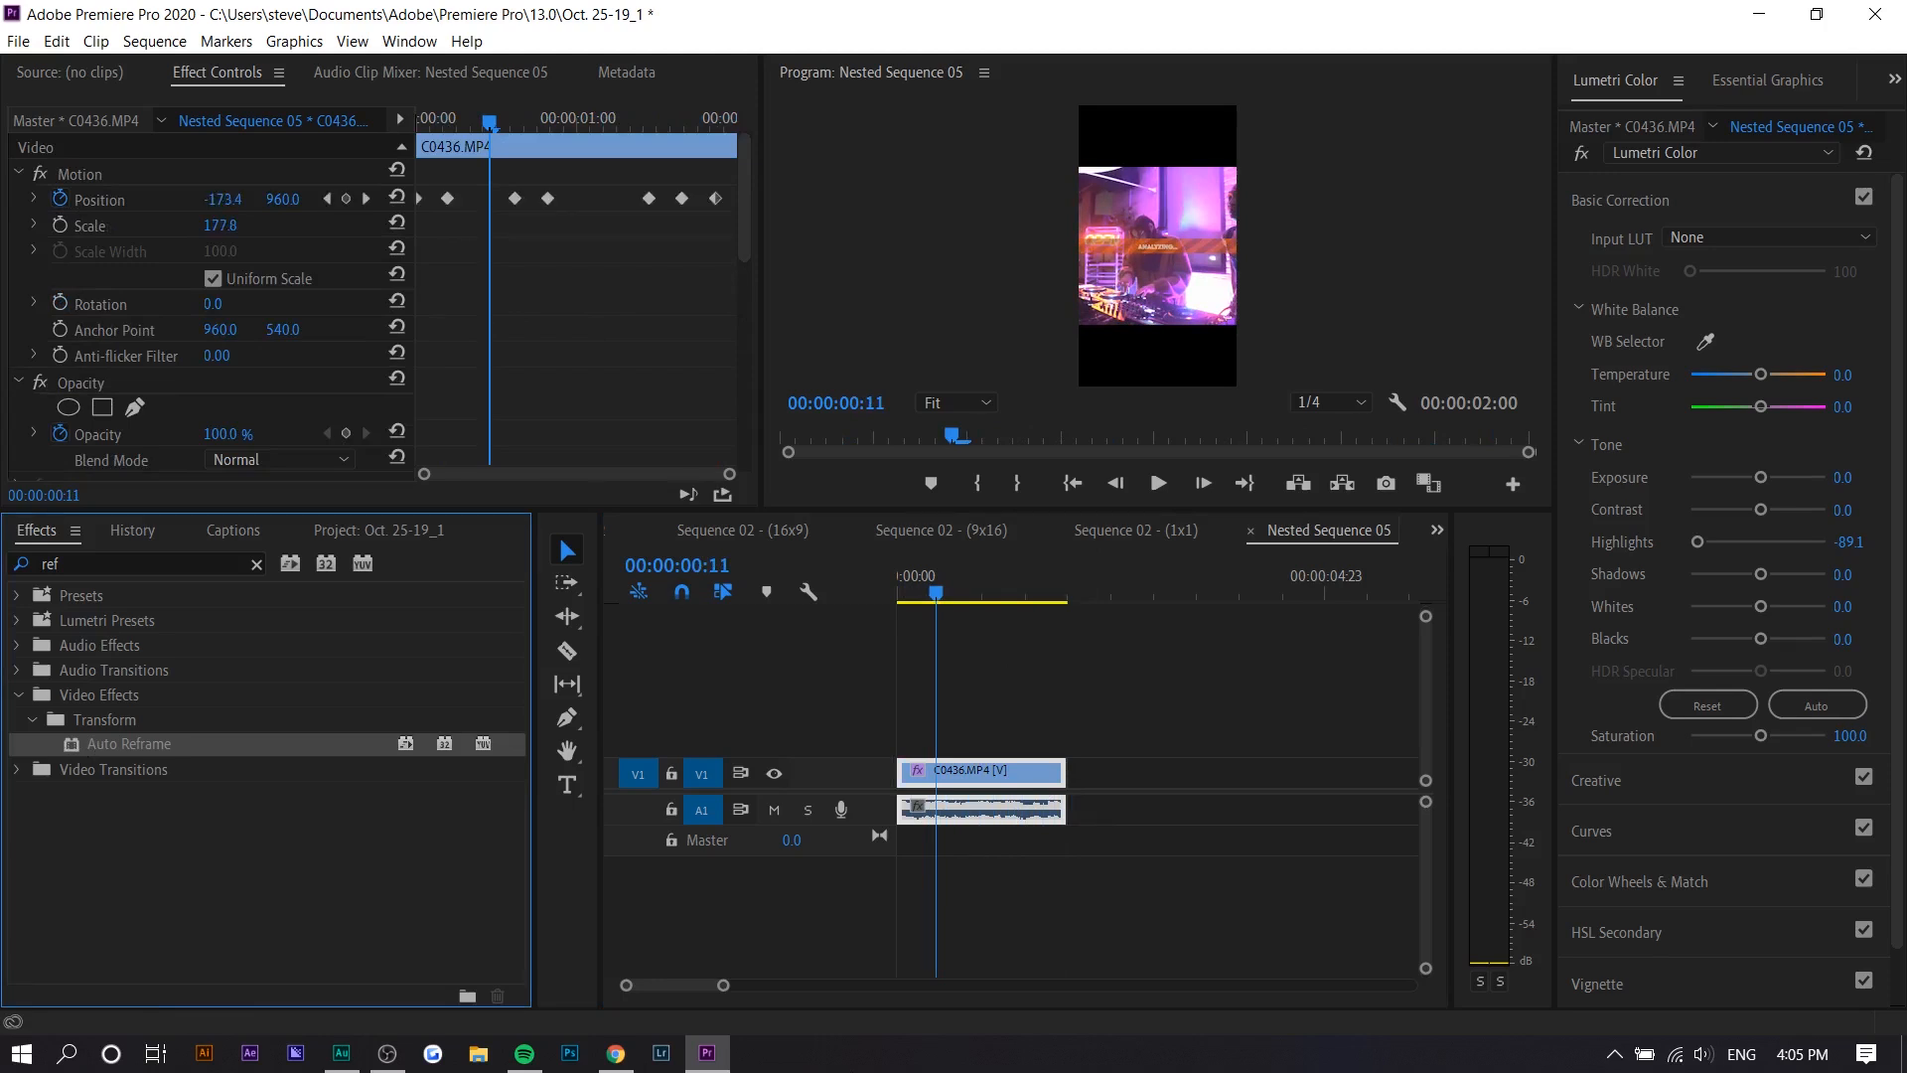
drag(941, 598, 1039, 651)
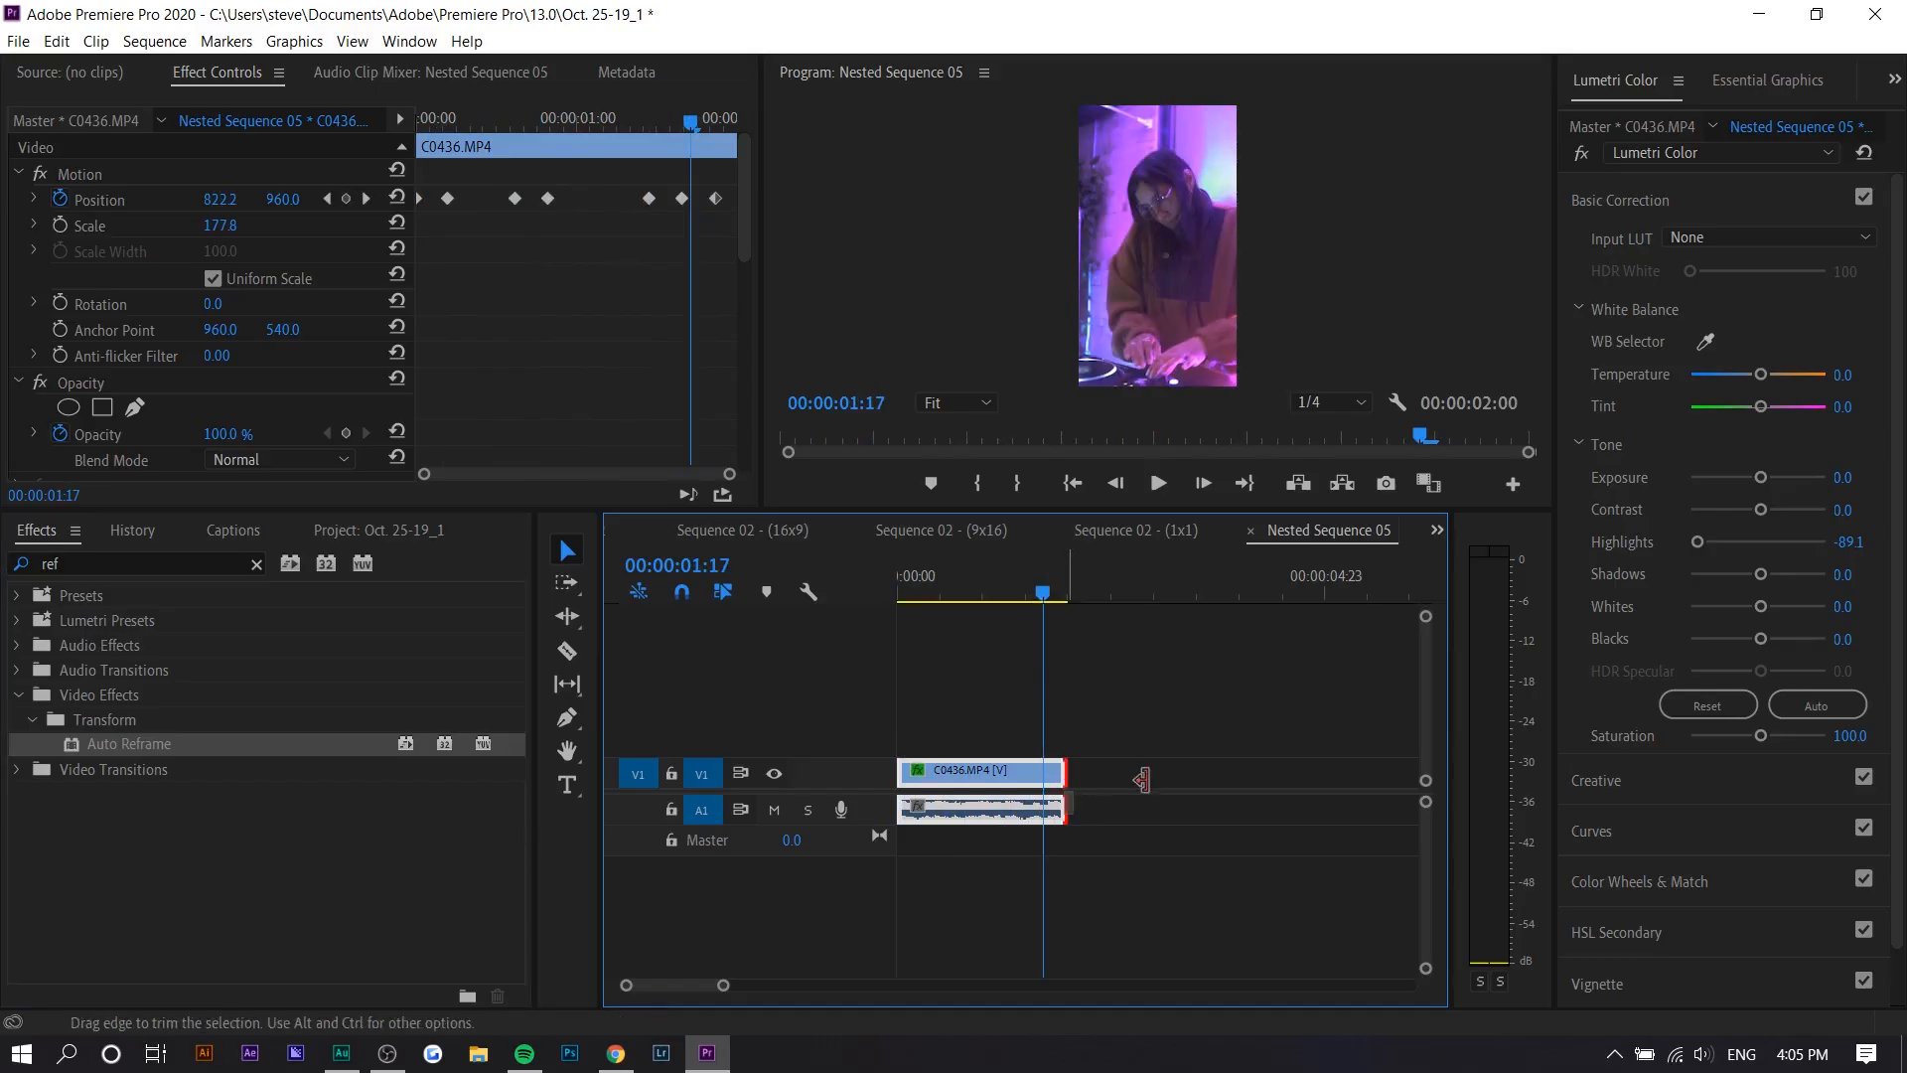
Extend clip C0436.MP4 so the nested sequence lasts 8 seconds, and return the playhead to the start.
click(1031, 813)
click(1127, 765)
drag(1021, 780, 1149, 788)
drag(942, 798, 934, 745)
key(Home)
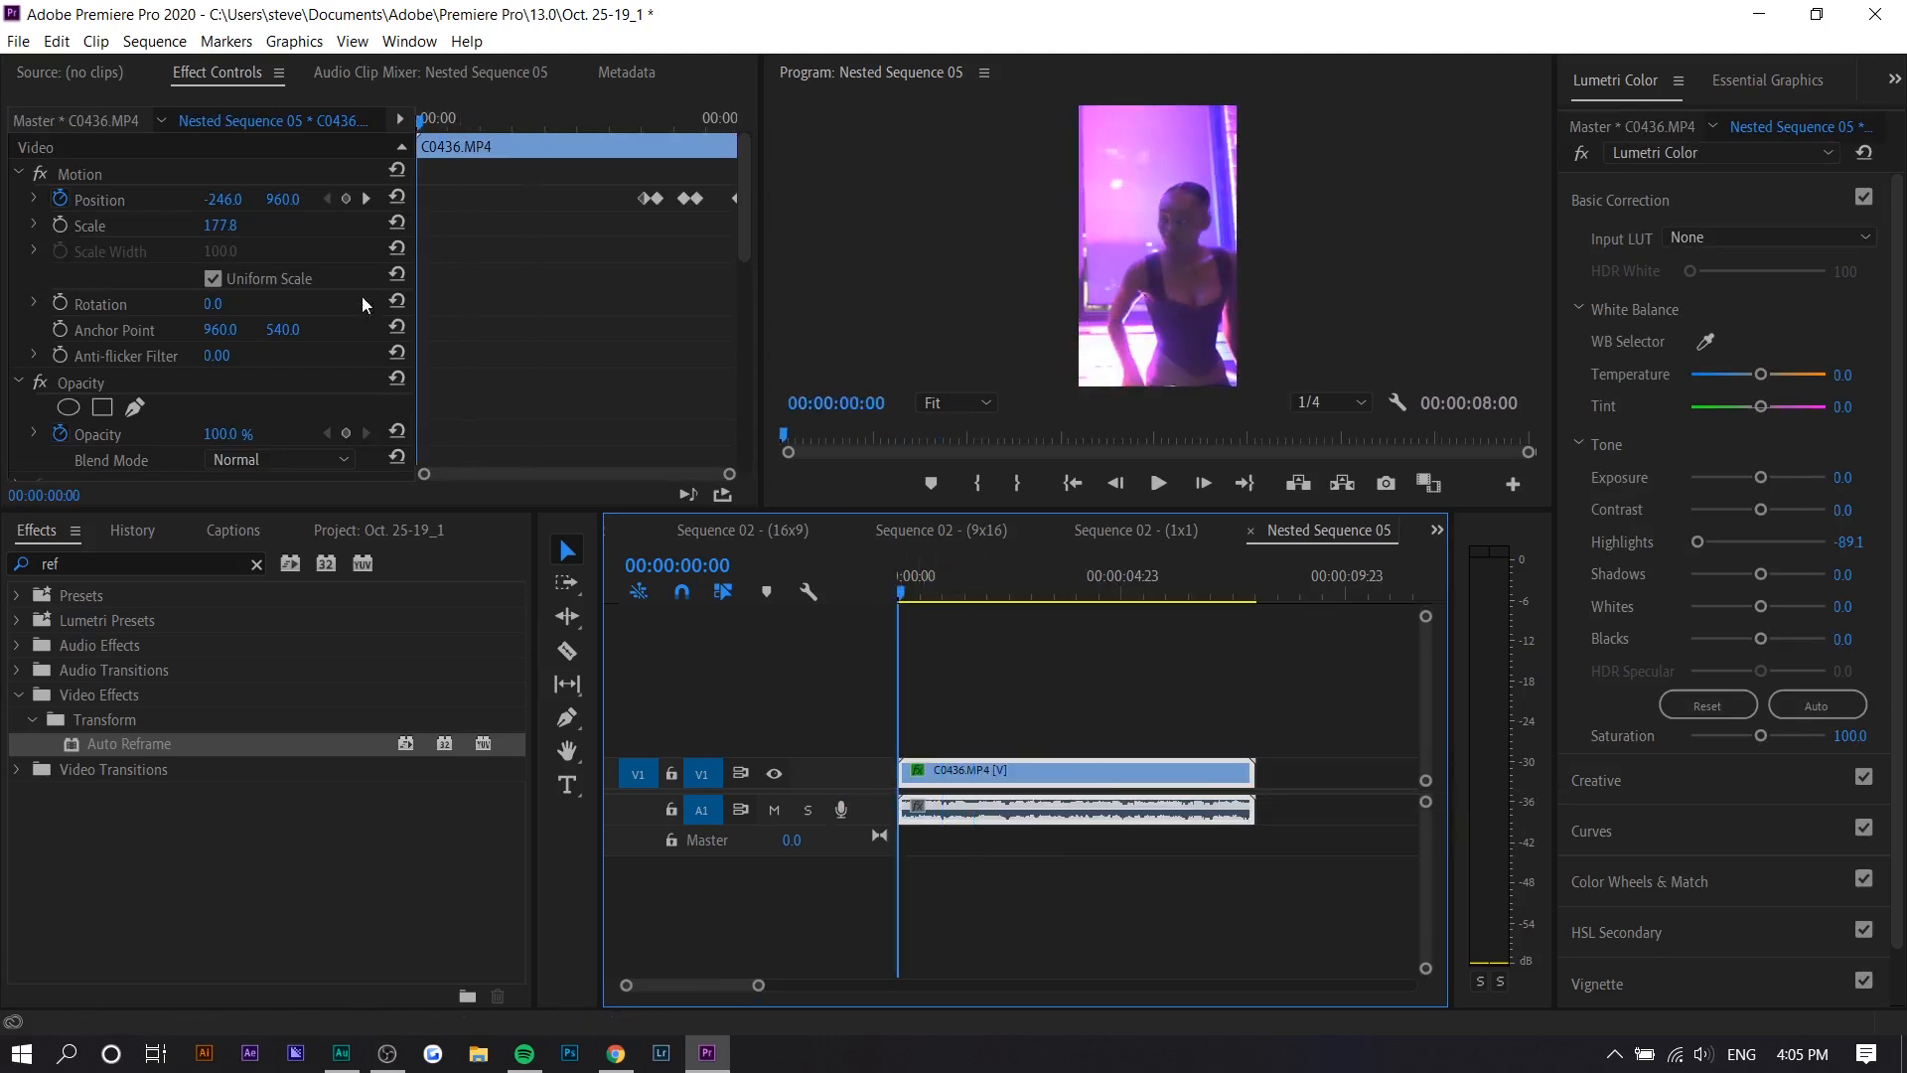
Reset the Motion settings of the extended clip C0436.MP4 and reapply Auto Reframe over its whole length.
click(397, 170)
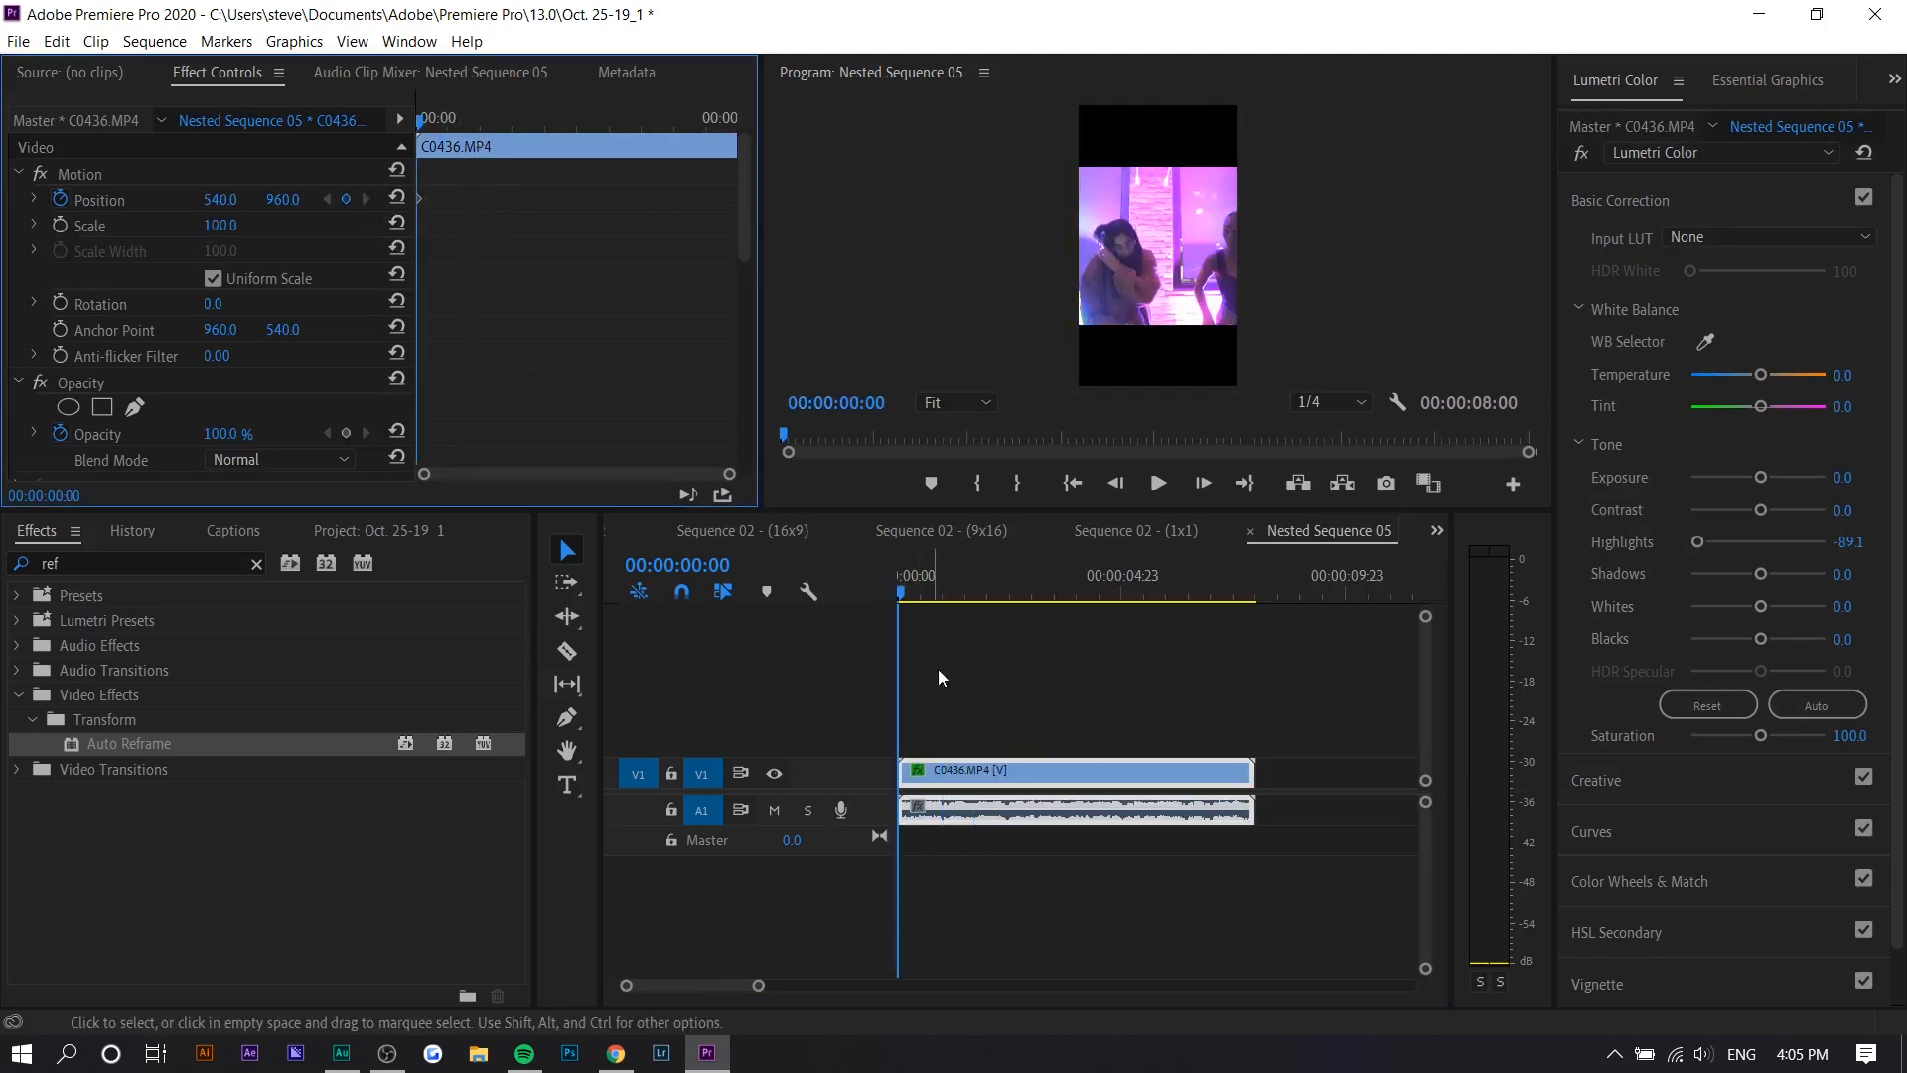
drag(906, 593, 1100, 618)
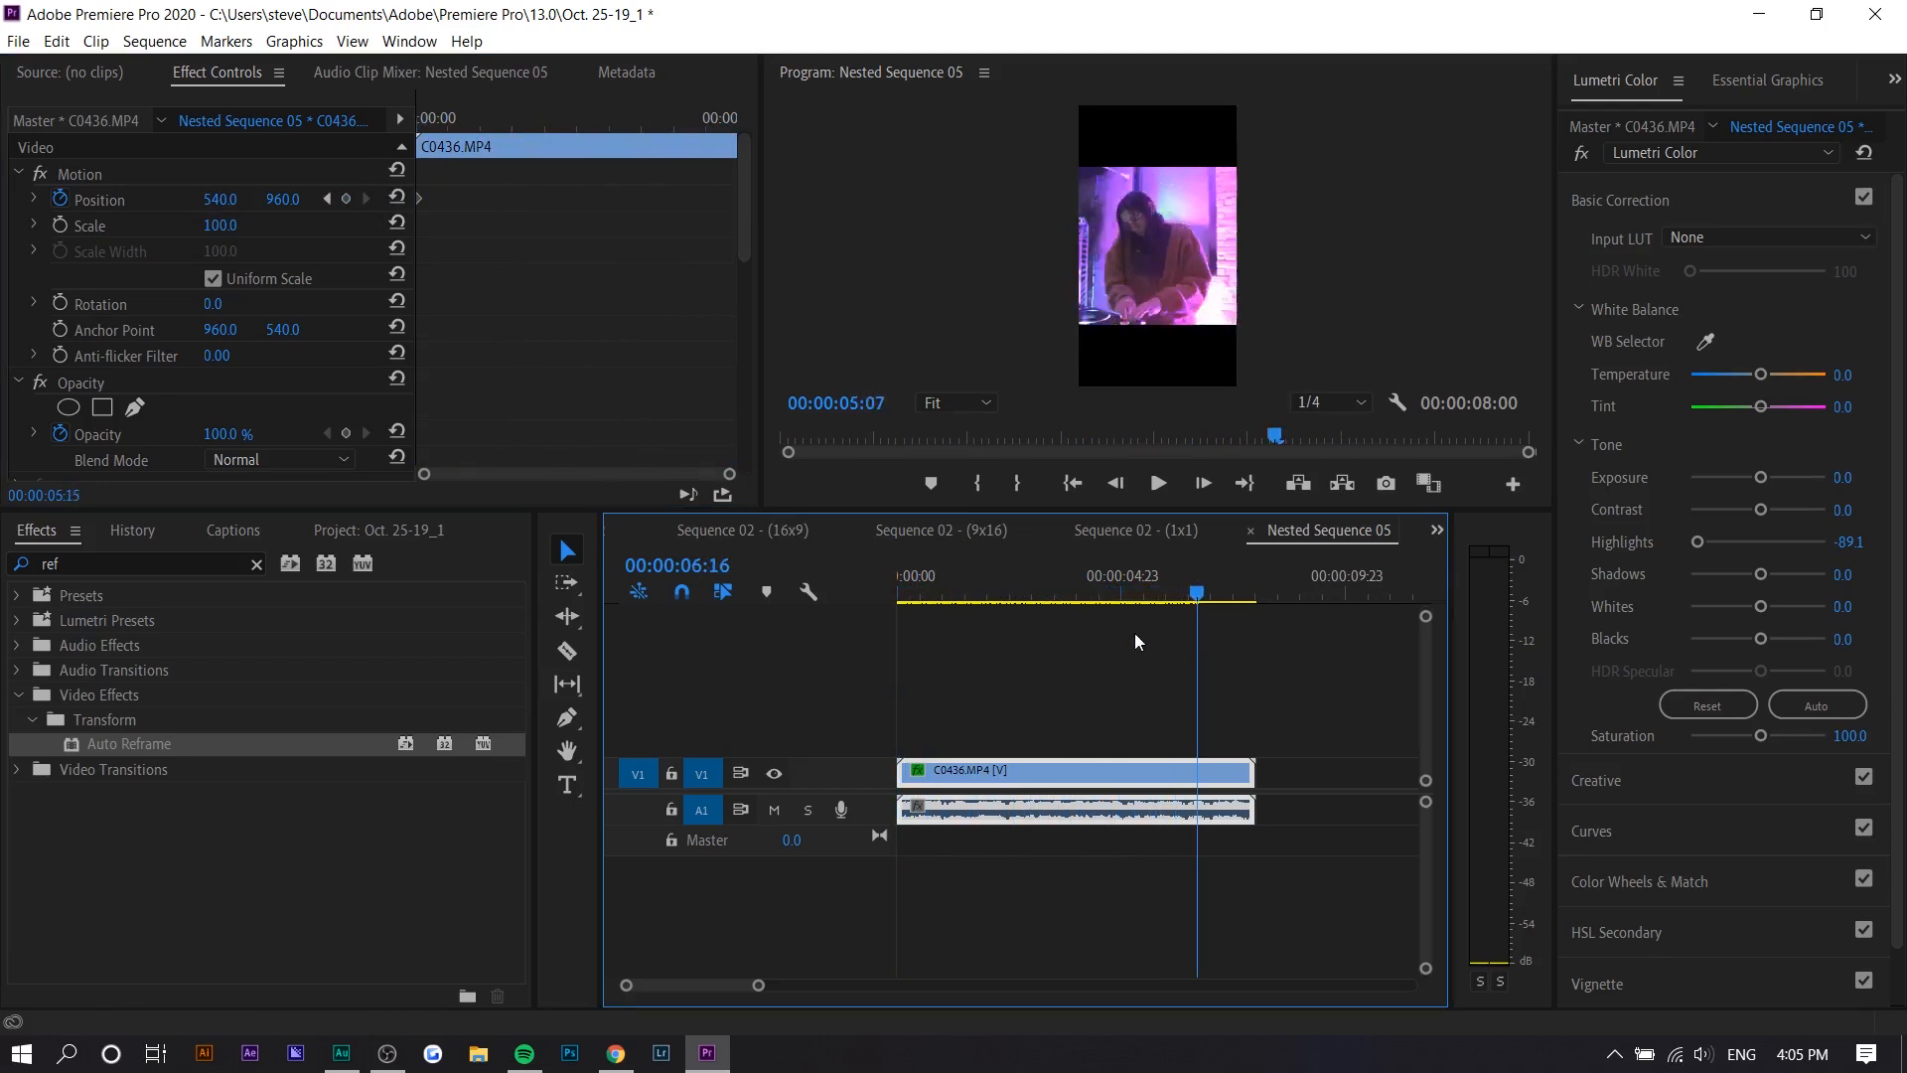
drag(244, 759, 1132, 778)
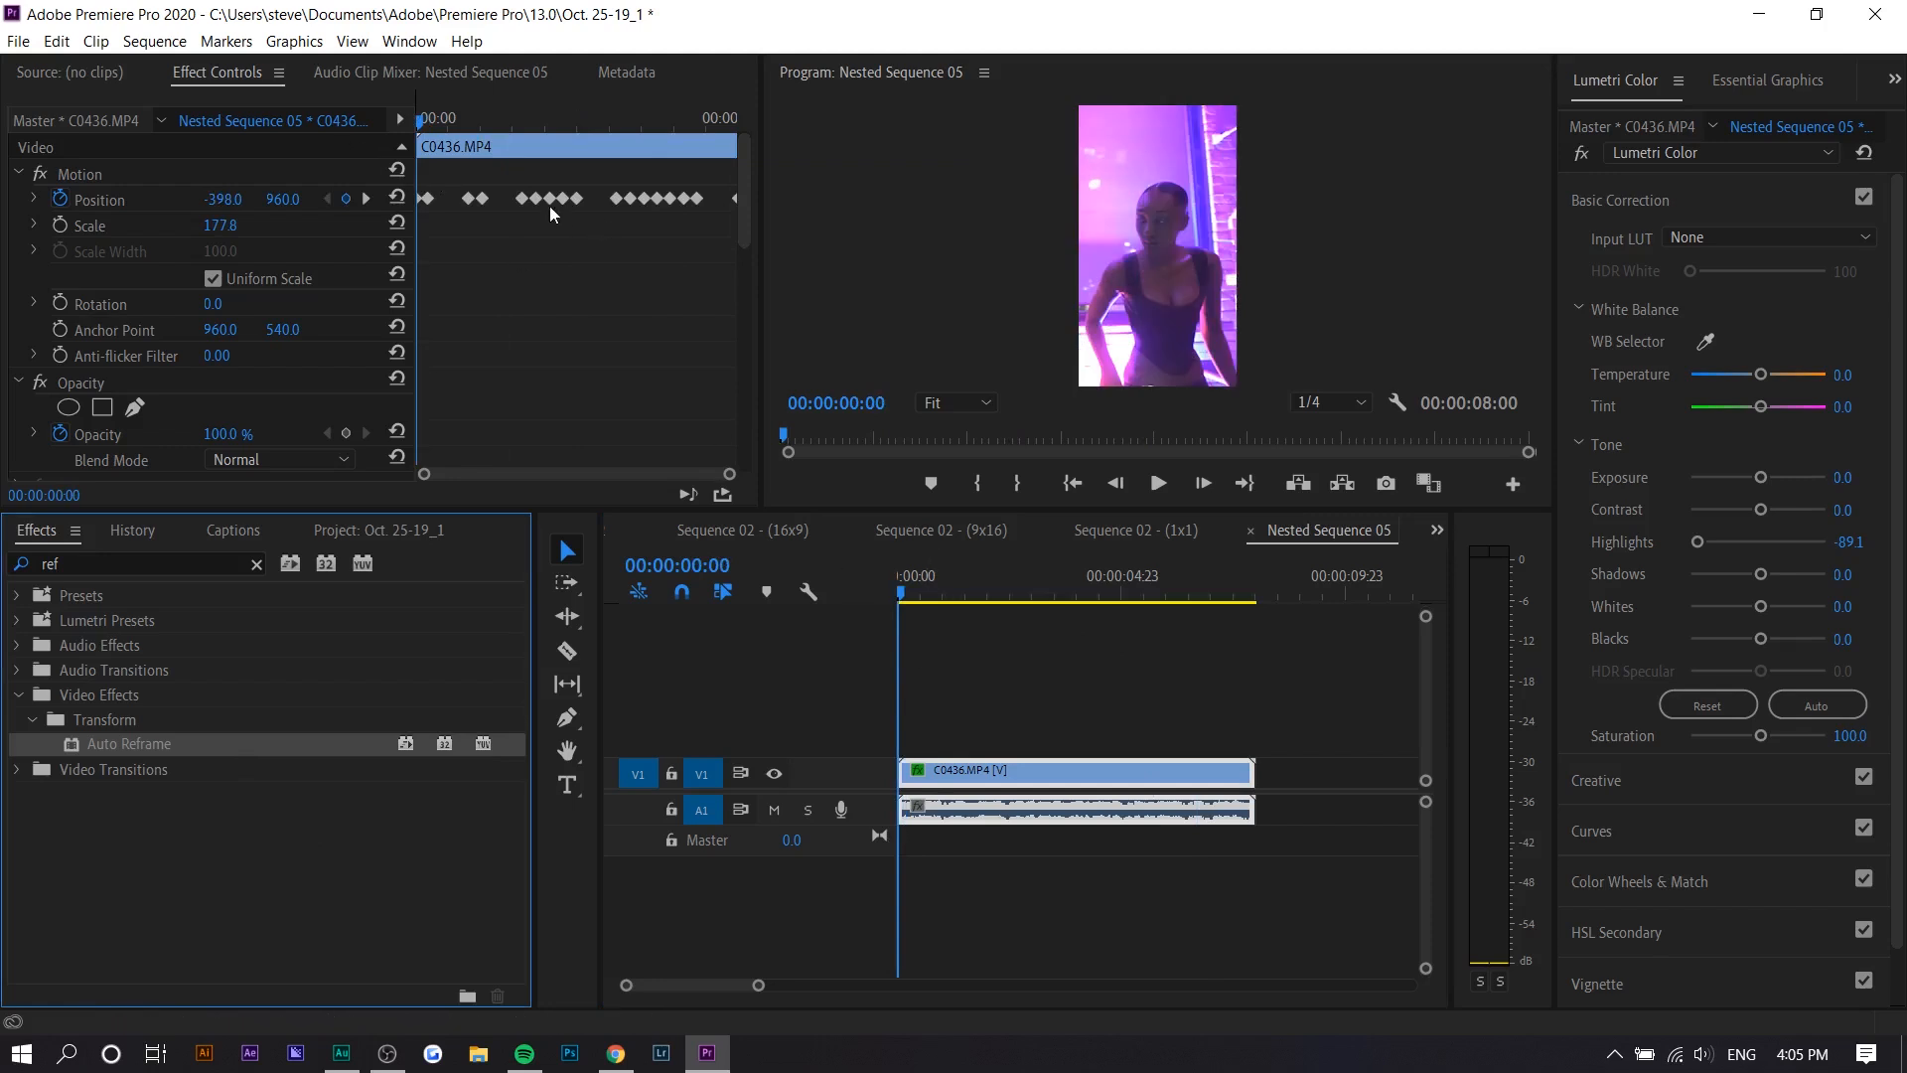
click(425, 121)
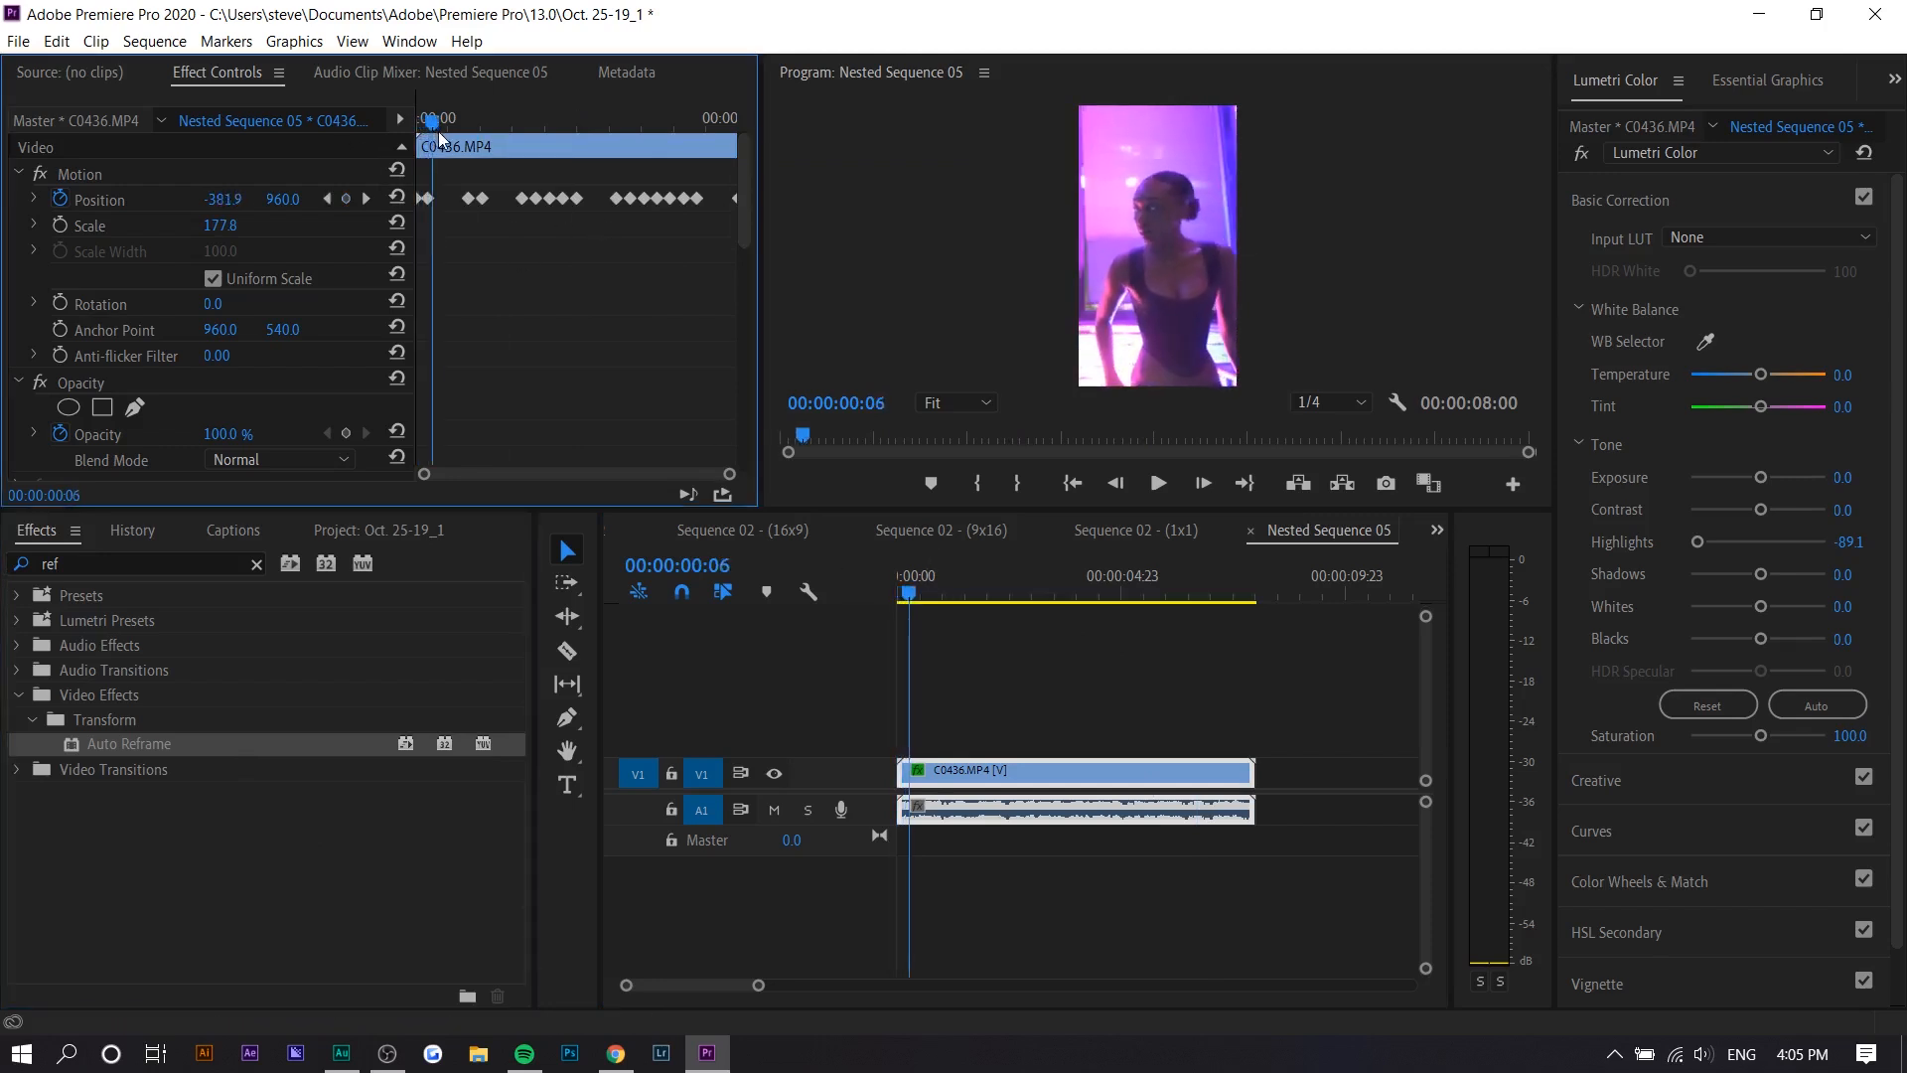